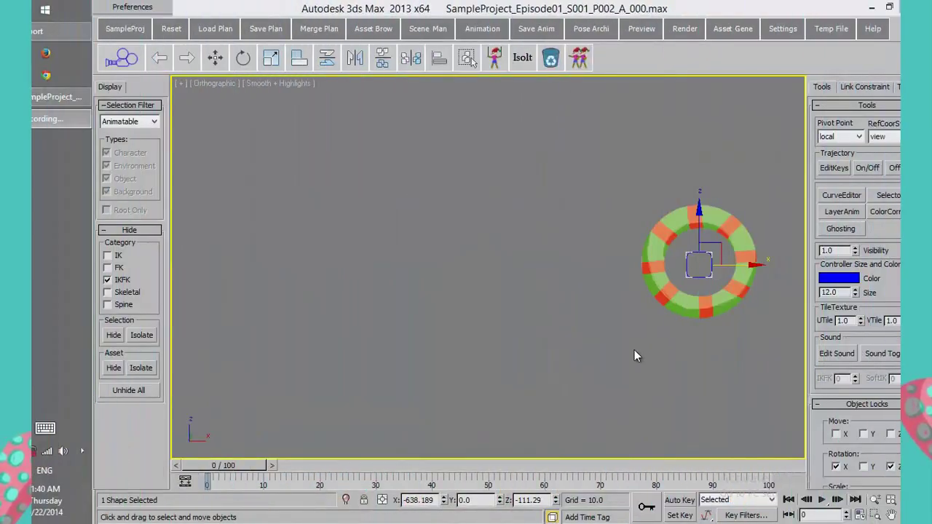
With Auto Key on, animate the ring by moving it horizontally across the view at frame 30 and raising it at frame 15
{"action": "left_click_drag", "start_coordinate": [257, 467], "coordinate": [422, 465]}
{"action": "key", "text": "n"}
{"action": "left_click_drag", "start_coordinate": [665, 262], "coordinate": [269, 263]}
{"action": "left_click_drag", "start_coordinate": [393, 465], "coordinate": [301, 466]}
{"action": "left_click_drag", "start_coordinate": [494, 213], "coordinate": [494, 157]}
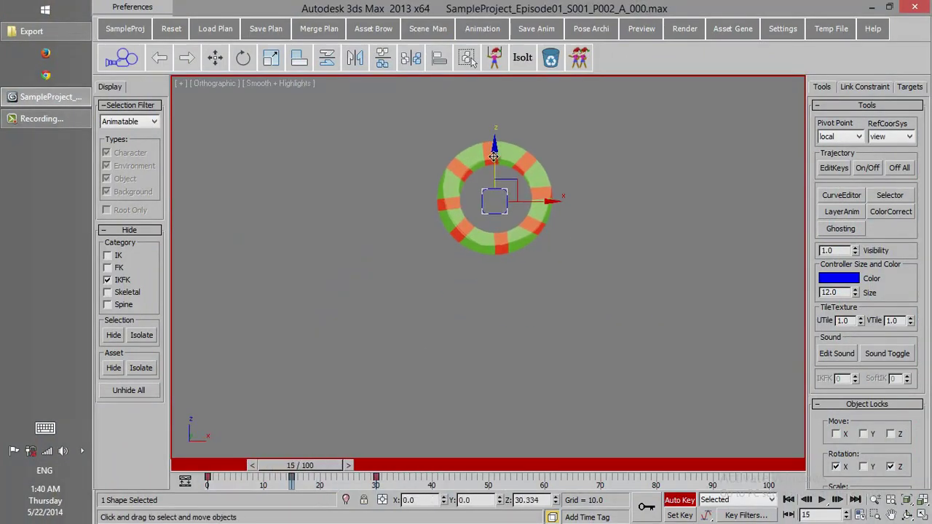
{"action": "left_click_drag", "start_coordinate": [302, 466], "coordinate": [211, 466]}
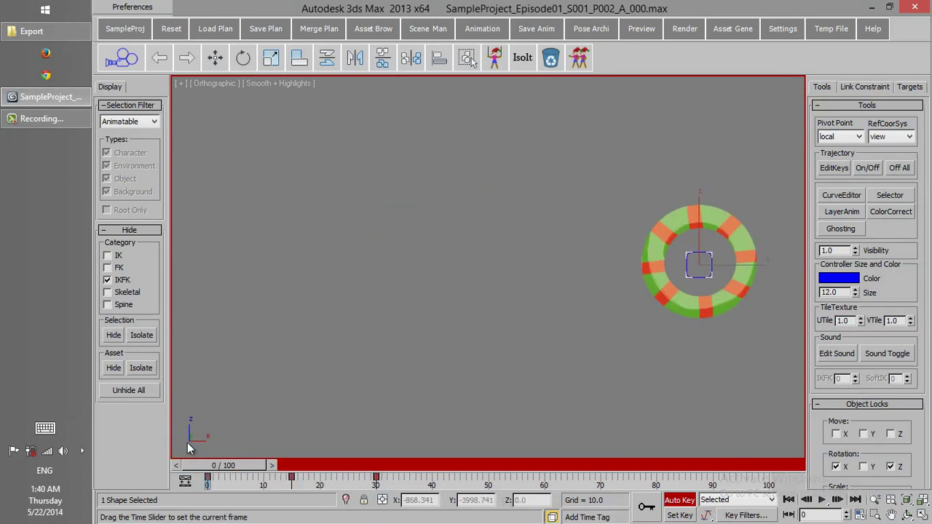
Toggle the ring's trajectory display to examine its motion path and keys
{"action": "left_click", "coordinate": [867, 167]}
{"action": "mouse_move", "coordinate": [223, 465]}
{"action": "left_mouse_down"}
{"action": "mouse_move", "coordinate": [406, 449]}
{"action": "mouse_move", "coordinate": [211, 465]}
{"action": "left_mouse_up"}
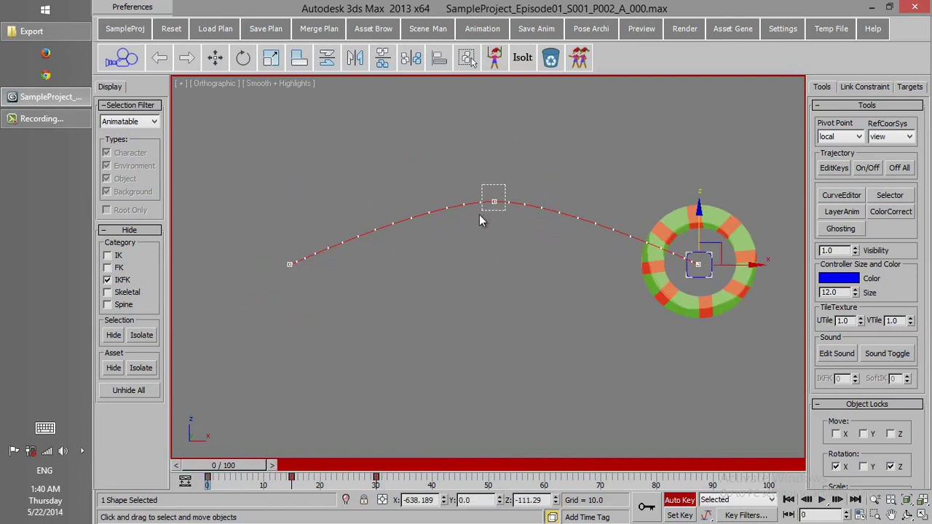
{"action": "left_click", "coordinate": [442, 235]}
{"action": "left_click", "coordinate": [867, 167]}
{"action": "left_click", "coordinate": [709, 272]}
{"action": "left_click", "coordinate": [865, 169]}
Edit the trajectory keys by repositioning the middle key at frame 15, and leave key editing
{"action": "left_click", "coordinate": [843, 168]}
{"action": "left_click", "coordinate": [495, 202]}
{"action": "left_click_drag", "start_coordinate": [516, 187], "coordinate": [504, 344]}
{"action": "left_click_drag", "start_coordinate": [250, 467], "coordinate": [315, 476]}
{"action": "left_click_drag", "start_coordinate": [506, 346], "coordinate": [628, 139]}
{"action": "left_click_drag", "start_coordinate": [313, 468], "coordinate": [218, 467]}
{"action": "left_click", "coordinate": [830, 172]}
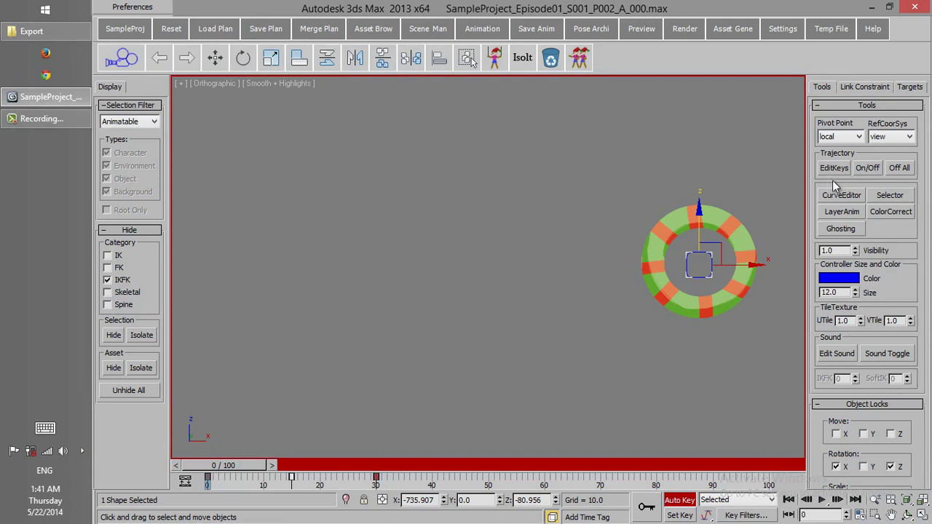
Open the ring's animation curves in an enlarged curve editor and review the editor's display filters
{"action": "left_click", "coordinate": [839, 195]}
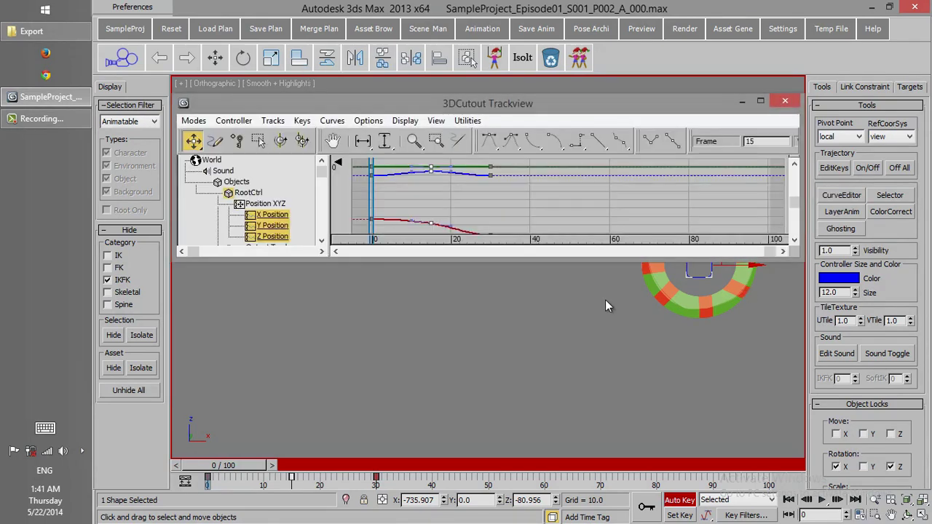
{"action": "left_click_drag", "start_coordinate": [359, 262], "coordinate": [364, 356]}
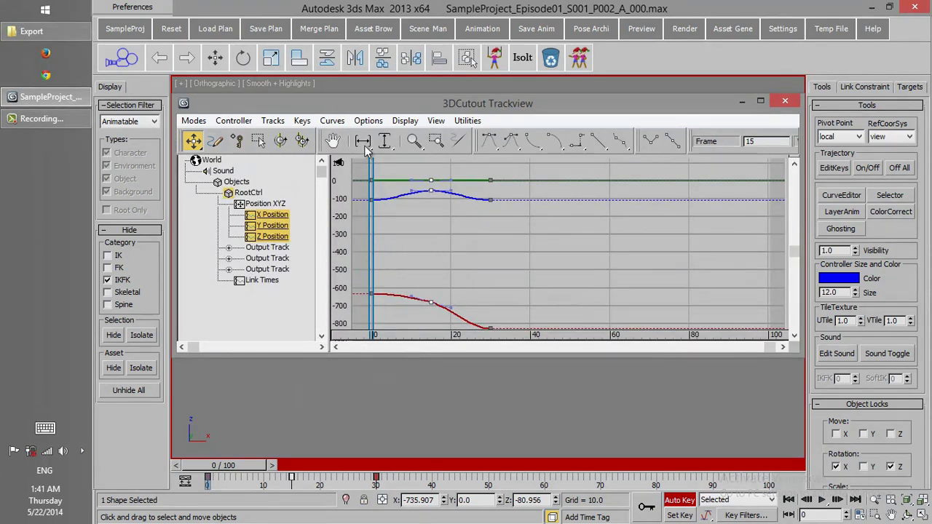
{"action": "left_click", "coordinate": [405, 121]}
{"action": "left_click", "coordinate": [420, 271]}
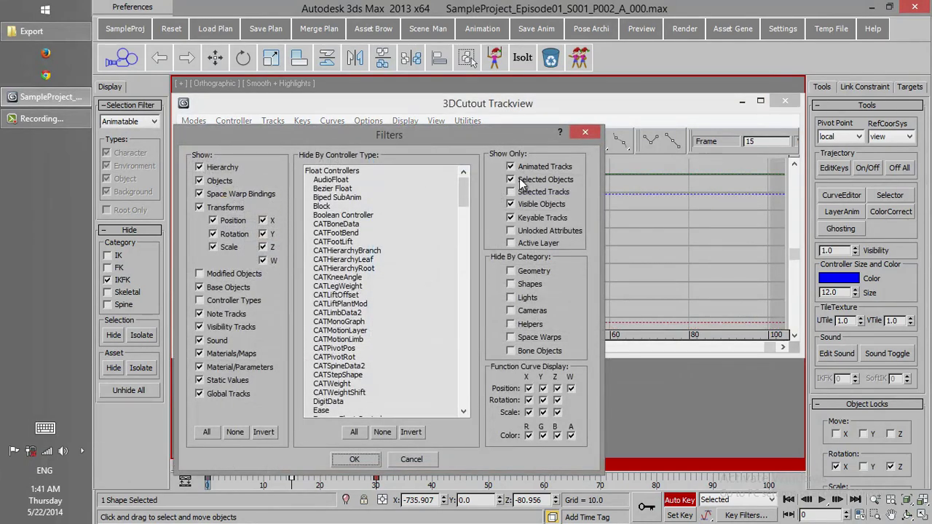
{"action": "left_click", "coordinate": [510, 191]}
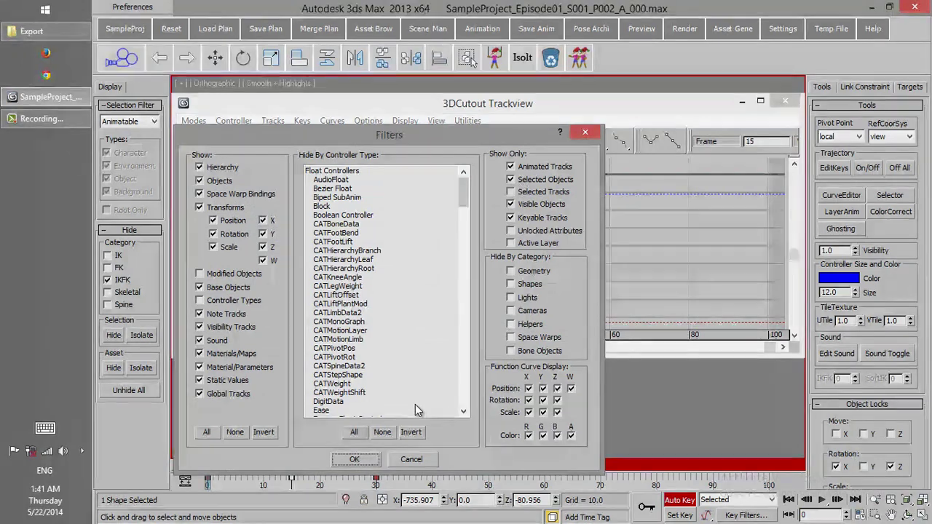
{"action": "left_click", "coordinate": [356, 459]}
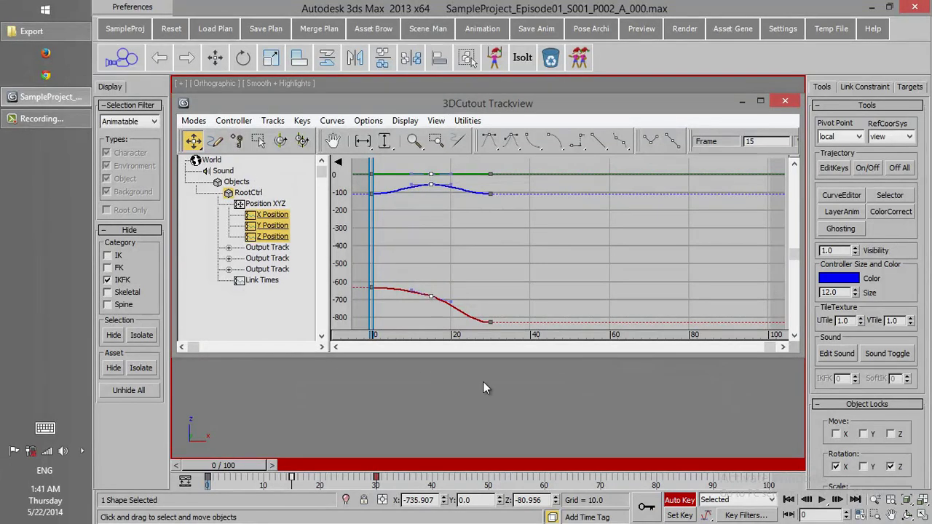
Delete all of the ring's position keys from the timeline and activate the Rotate tool
{"action": "middle_click_drag", "start_coordinate": [483, 381], "coordinate": [537, 472]}
{"action": "middle_click_drag", "start_coordinate": [547, 369], "coordinate": [398, 454]}
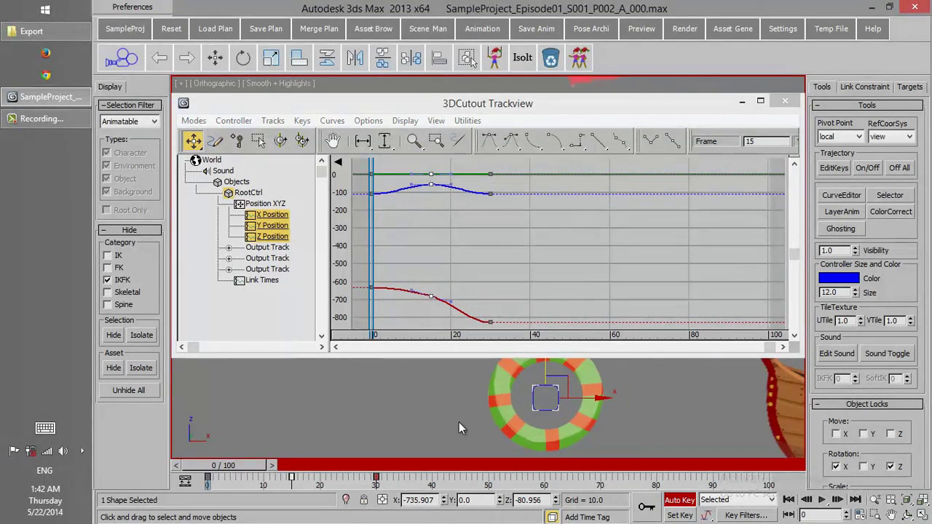
{"action": "right_click", "coordinate": [556, 386]}
{"action": "left_click", "coordinate": [570, 397]}
{"action": "left_click_drag", "start_coordinate": [402, 481], "coordinate": [259, 465]}
{"action": "key", "text": "Delete"}
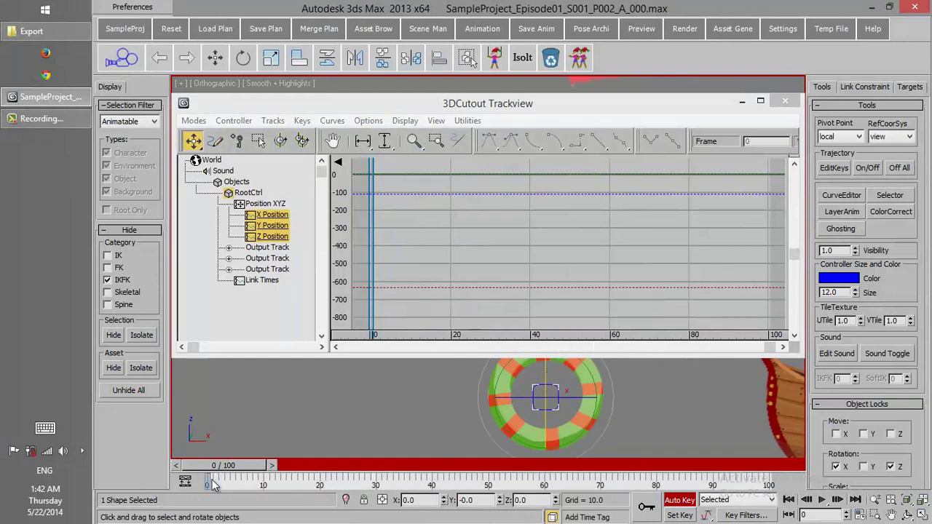
Rotate the ring to about -82 degrees on Y at frame 20
{"action": "left_click", "coordinate": [530, 431]}
{"action": "left_click", "coordinate": [545, 411]}
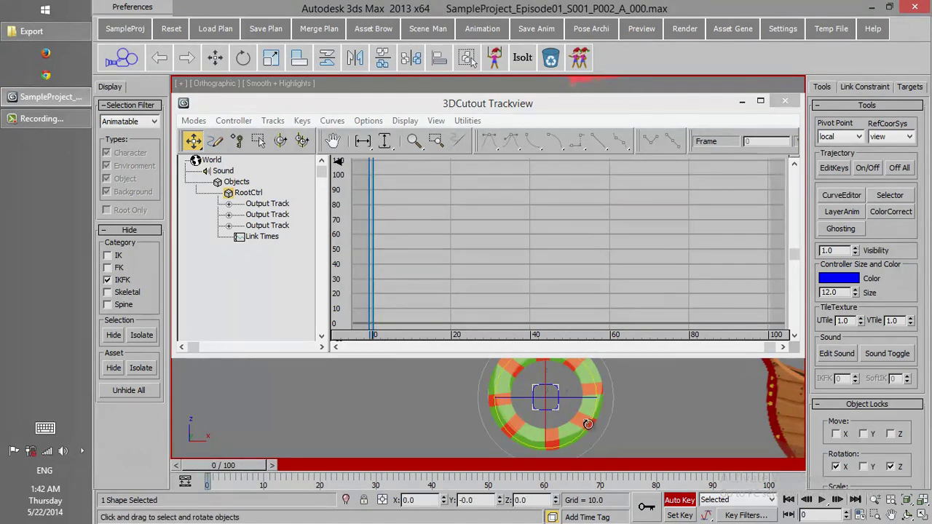
{"action": "left_click_drag", "start_coordinate": [241, 467], "coordinate": [348, 472]}
{"action": "left_click_drag", "start_coordinate": [592, 431], "coordinate": [653, 373]}
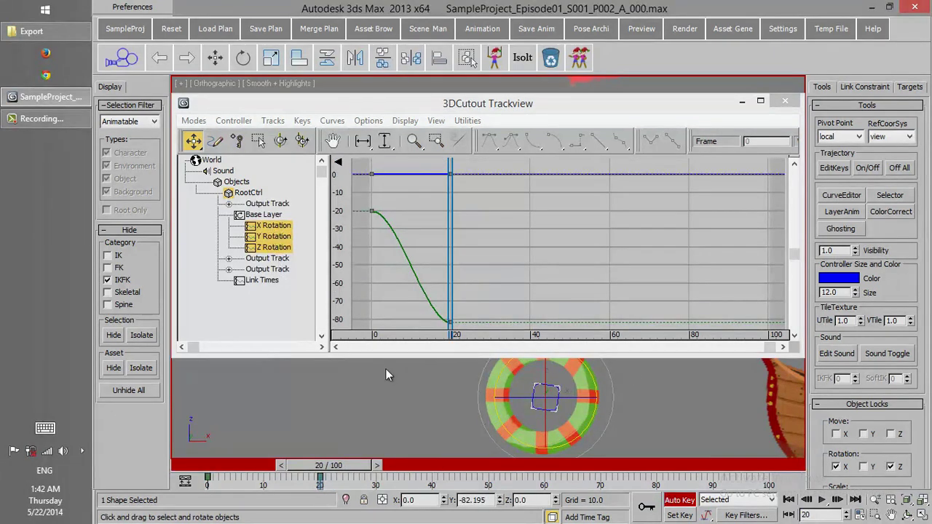
Move the ring a short distance along the negative X axis at frame 20
{"action": "right_click", "coordinate": [414, 391]}
{"action": "left_click", "coordinate": [433, 397]}
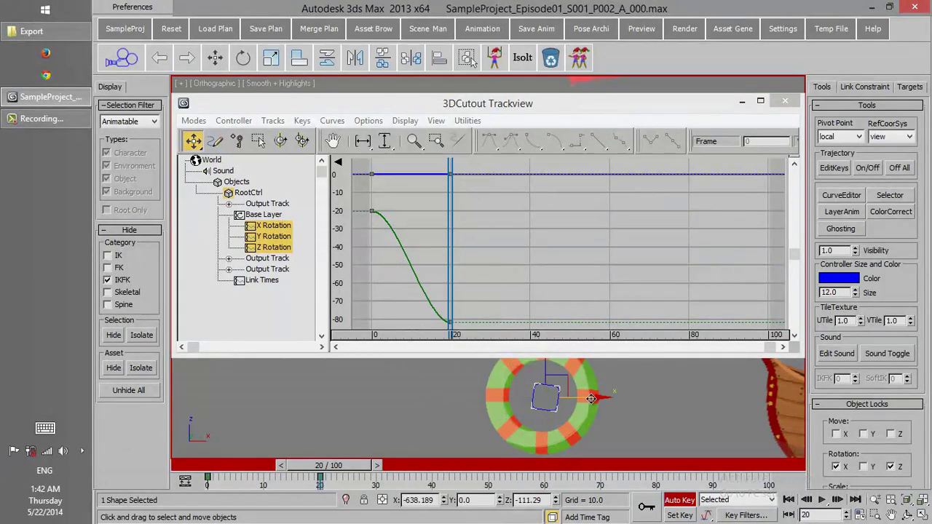
{"action": "left_click_drag", "start_coordinate": [578, 397], "coordinate": [505, 397]}
Scale the ring uniformly to about 112 percent at frame 20
{"action": "right_click", "coordinate": [487, 386]}
{"action": "left_click", "coordinate": [508, 407]}
{"action": "left_click", "coordinate": [473, 393]}
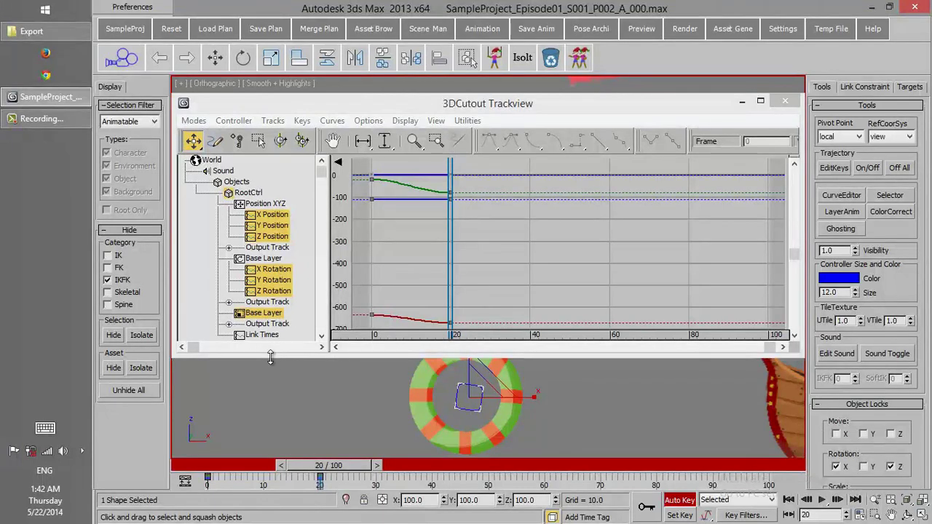
{"action": "mouse_move", "coordinate": [270, 357]}
{"action": "left_mouse_down"}
{"action": "mouse_move", "coordinate": [274, 388]}
{"action": "mouse_move", "coordinate": [281, 366]}
{"action": "left_mouse_up"}
{"action": "right_click", "coordinate": [361, 401]}
{"action": "left_click", "coordinate": [382, 389]}
{"action": "left_click", "coordinate": [270, 58]}
{"action": "mouse_move", "coordinate": [481, 400]}
{"action": "left_mouse_down"}
{"action": "mouse_move", "coordinate": [474, 389]}
{"action": "mouse_move", "coordinate": [485, 403]}
{"action": "left_mouse_up"}
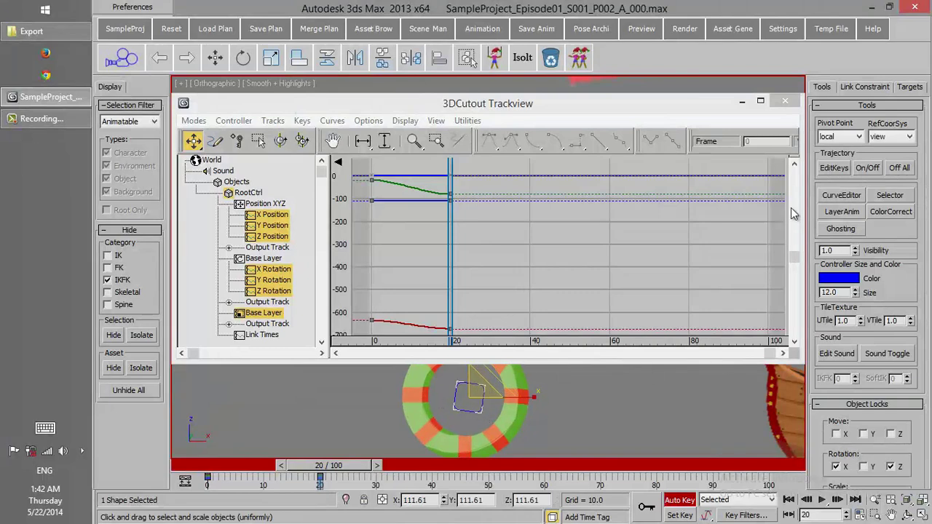
Close the curve editor and switch to the Move tool with Auto Key off
{"action": "left_click", "coordinate": [785, 100]}
{"action": "right_click", "coordinate": [605, 256]}
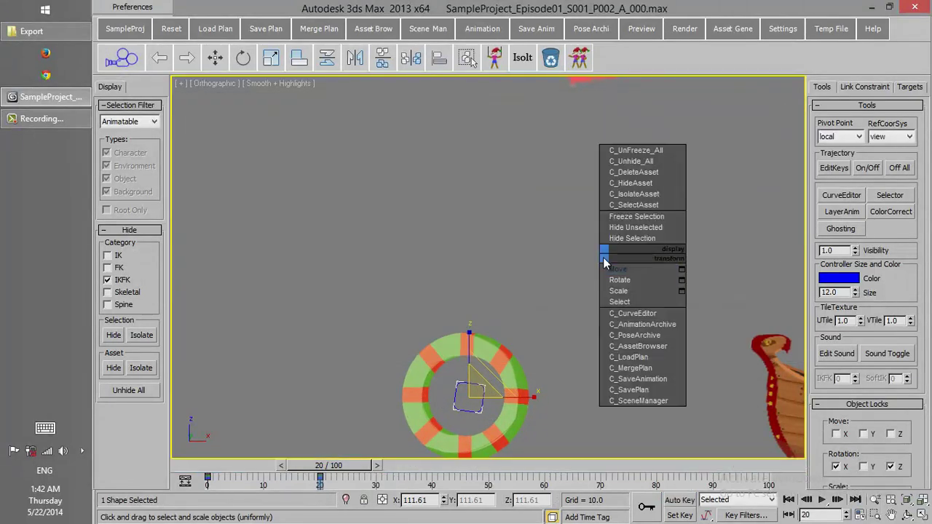
{"action": "left_click", "coordinate": [613, 269]}
Create a selector for the character's three spine controllers at the chest, mid spine and hips
{"action": "middle_click_drag", "start_coordinate": [611, 244], "coordinate": [620, 246]}
{"action": "scroll", "coordinate": [620, 246], "scroll_direction": "down", "scroll_amount": 6}
{"action": "middle_click_drag", "start_coordinate": [655, 95], "coordinate": [410, 243]}
{"action": "scroll", "coordinate": [607, 327], "scroll_direction": "up", "scroll_amount": 6}
{"action": "scroll", "coordinate": [430, 208], "scroll_direction": "up", "scroll_amount": 3}
{"action": "left_click", "coordinate": [480, 209]}
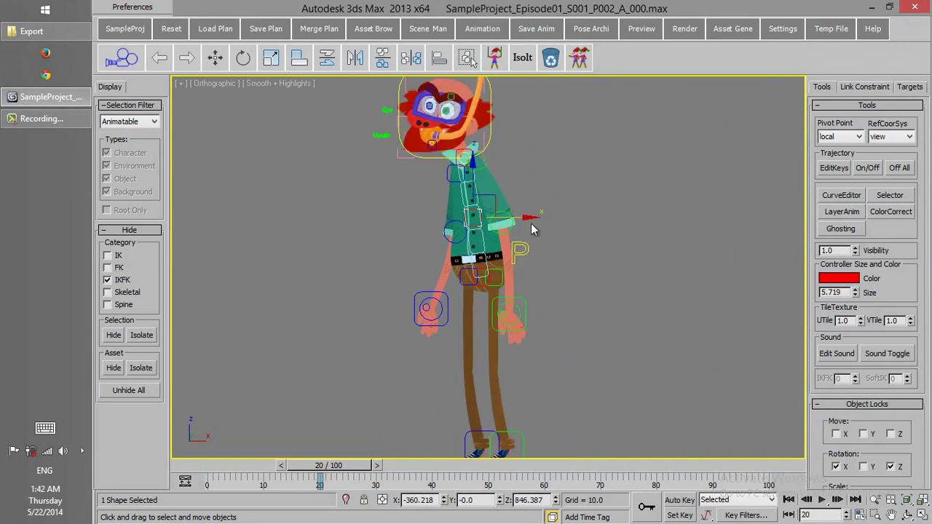
{"action": "left_click", "coordinate": [467, 160]}
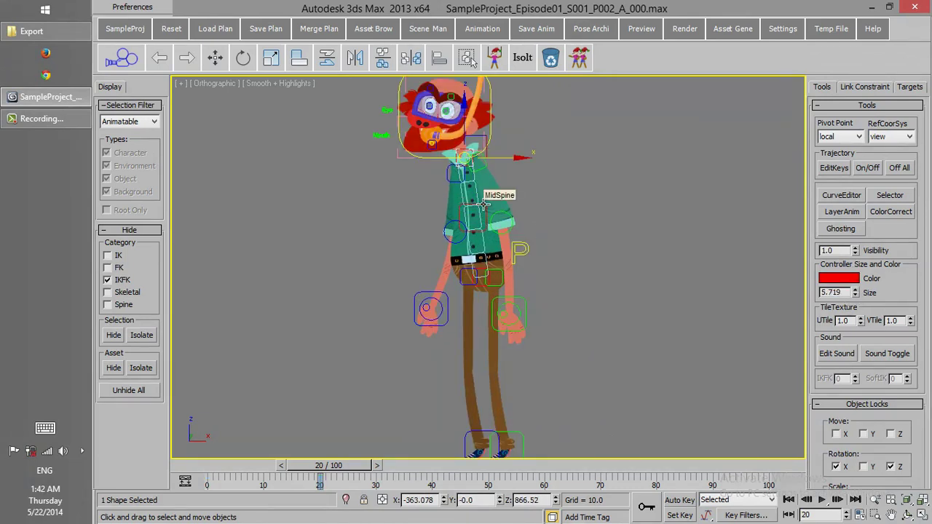
{"action": "left_click", "coordinate": [480, 204], "text": "ctrl"}
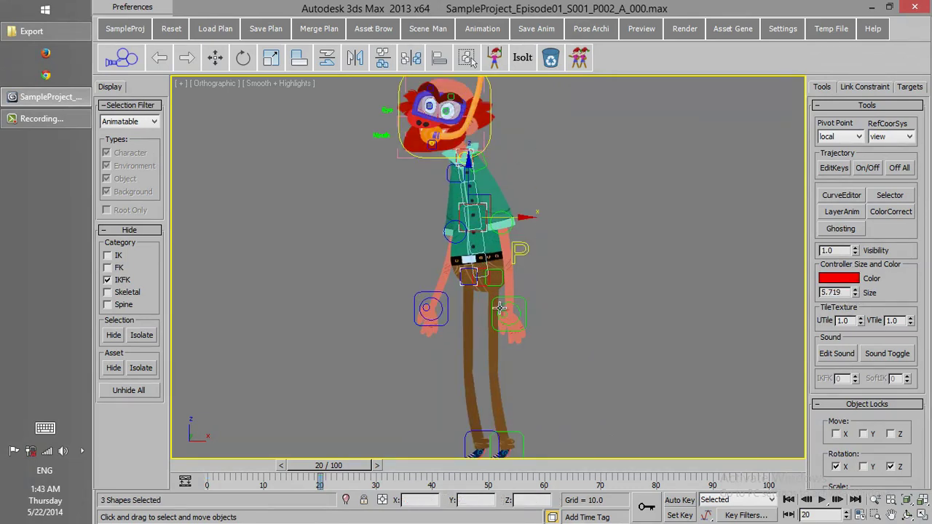
{"action": "left_click", "coordinate": [479, 286], "text": "ctrl"}
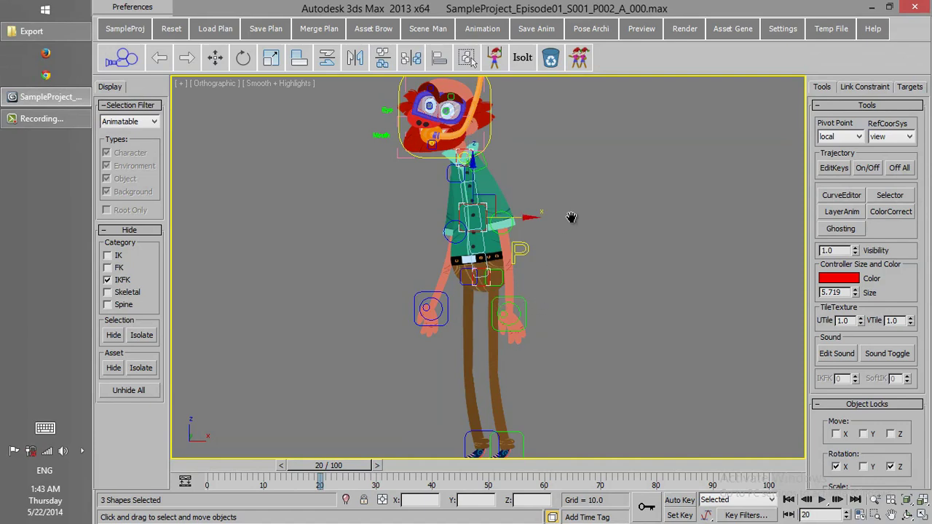
{"action": "scroll", "coordinate": [616, 264], "scroll_direction": "up", "scroll_amount": 3}
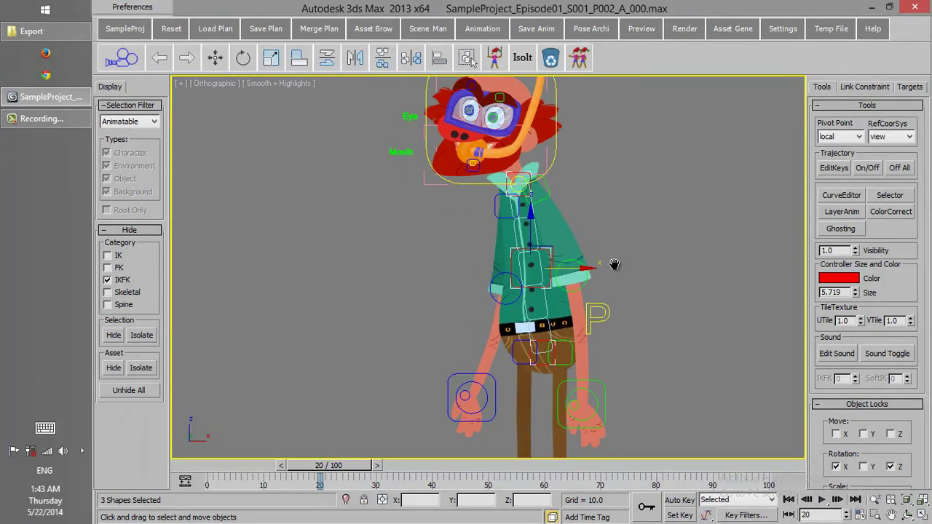
{"action": "left_click", "coordinate": [890, 195]}
{"action": "left_click", "coordinate": [573, 323]}
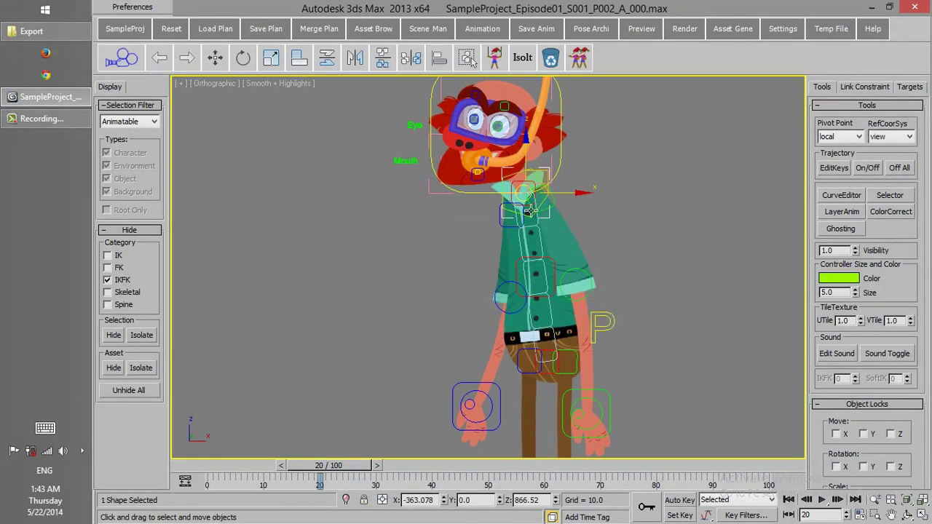
Reduce the spine selector's size to 1.3 and place it beside the character's chest
{"action": "left_click_drag", "start_coordinate": [541, 179], "coordinate": [470, 222]}
{"action": "left_click_drag", "start_coordinate": [855, 291], "coordinate": [854, 315]}
{"action": "left_click_drag", "start_coordinate": [481, 215], "coordinate": [526, 195]}
Change the spine selector's controller color to magenta
{"action": "left_click", "coordinate": [848, 278]}
{"action": "left_click_drag", "start_coordinate": [349, 97], "coordinate": [342, 97]}
{"action": "left_click", "coordinate": [500, 200]}
{"action": "left_click", "coordinate": [837, 277]}
{"action": "left_click", "coordinate": [837, 278]}
{"action": "left_click", "coordinate": [368, 91]}
{"action": "left_click", "coordinate": [499, 198]}
Add a link constraint to the magenta spine selector and return to the general animation tools
{"action": "left_click", "coordinate": [847, 89]}
{"action": "left_click", "coordinate": [850, 155]}
{"action": "left_click", "coordinate": [496, 221]}
{"action": "left_click", "coordinate": [824, 88]}
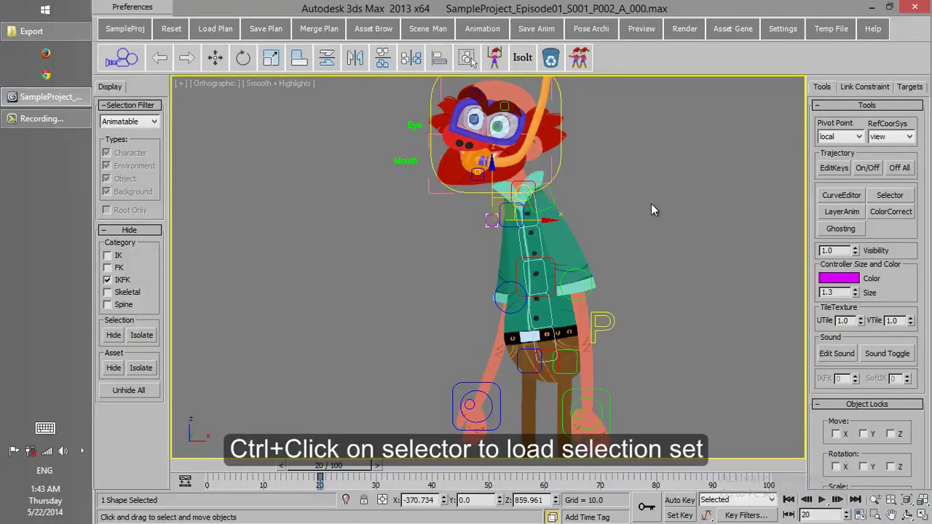
Test the magenta selector by clearing the selection and loading the spine controllers' selection set
{"action": "middle_click_drag", "start_coordinate": [646, 205], "coordinate": [621, 305]}
{"action": "scroll", "coordinate": [622, 305], "scroll_direction": "up", "scroll_amount": 5}
{"action": "scroll", "coordinate": [622, 305], "scroll_direction": "down", "scroll_amount": 5}
{"action": "left_click", "coordinate": [394, 300]}
{"action": "middle_click_drag", "start_coordinate": [395, 301], "coordinate": [372, 257]}
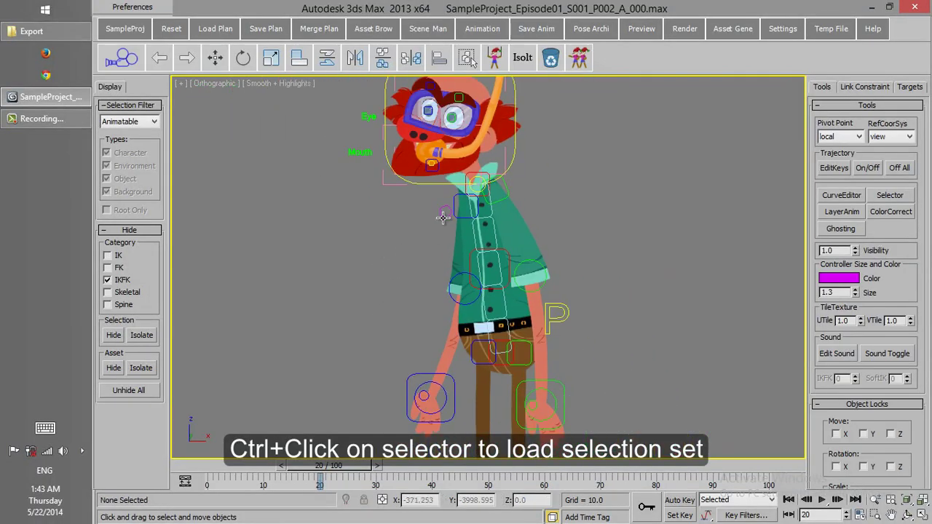
{"action": "left_click", "coordinate": [443, 216], "text": "ctrl"}
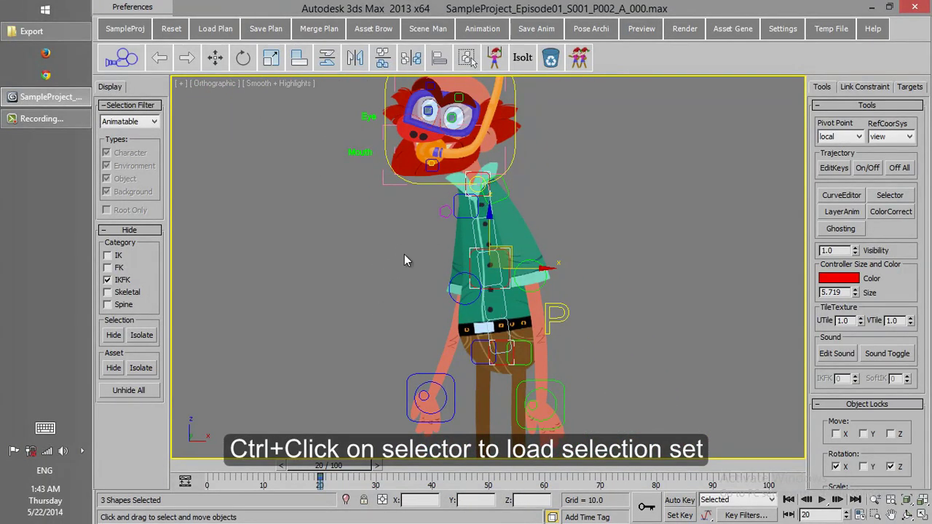
{"action": "left_click", "coordinate": [407, 254]}
{"action": "left_click", "coordinate": [444, 212], "text": "ctrl"}
{"action": "left_click", "coordinate": [419, 250]}
Create a selector for the character's two foot controllers and two upper-leg controllers
{"action": "middle_click_drag", "start_coordinate": [443, 335], "coordinate": [409, 200]}
{"action": "scroll", "coordinate": [410, 201], "scroll_direction": "down", "scroll_amount": 5}
{"action": "scroll", "coordinate": [497, 337], "scroll_direction": "up", "scroll_amount": 5}
{"action": "left_click", "coordinate": [496, 337]}
{"action": "left_click", "coordinate": [451, 334], "text": "ctrl"}
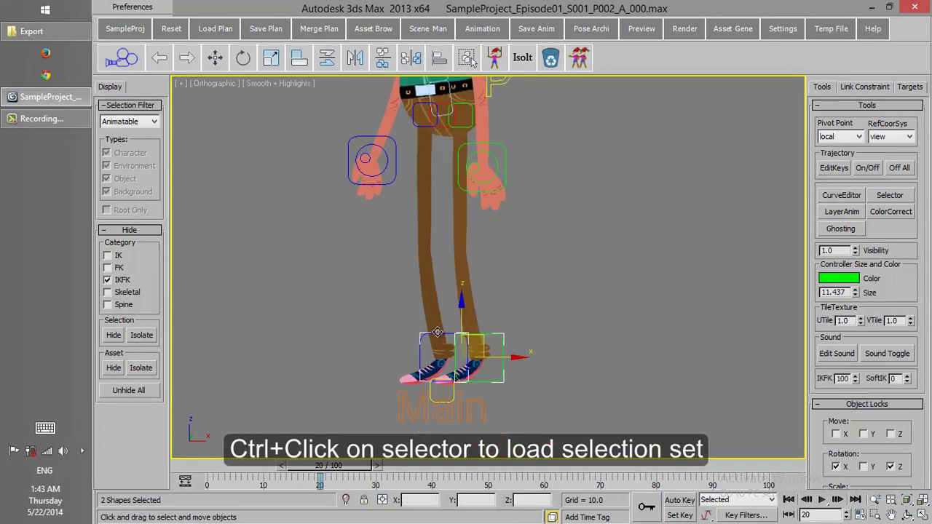
{"action": "left_click", "coordinate": [467, 125], "text": "ctrl"}
{"action": "left_click", "coordinate": [429, 126], "text": "ctrl"}
{"action": "left_click", "coordinate": [867, 197]}
{"action": "left_click", "coordinate": [575, 320]}
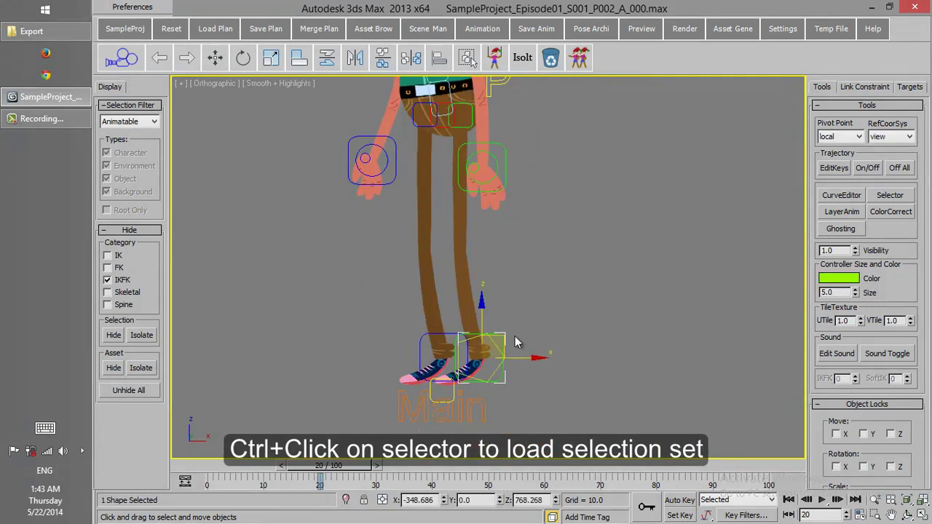
Shrink the new leg selector and place it beside the character's ankle
{"action": "left_click_drag", "start_coordinate": [503, 339], "coordinate": [561, 315]}
{"action": "left_click_drag", "start_coordinate": [859, 297], "coordinate": [857, 328]}
{"action": "left_click_drag", "start_coordinate": [554, 315], "coordinate": [527, 310]}
Add a link constraint to the leg selector beside the ankle
{"action": "left_click", "coordinate": [861, 87]}
{"action": "left_click", "coordinate": [863, 150]}
{"action": "left_click", "coordinate": [494, 336]}
{"action": "left_click", "coordinate": [821, 87]}
Test the leg and spine selectors by repeatedly loading their selection sets and clearing the selection
{"action": "left_click", "coordinate": [615, 255]}
{"action": "left_click", "coordinate": [513, 333], "text": "ctrl"}
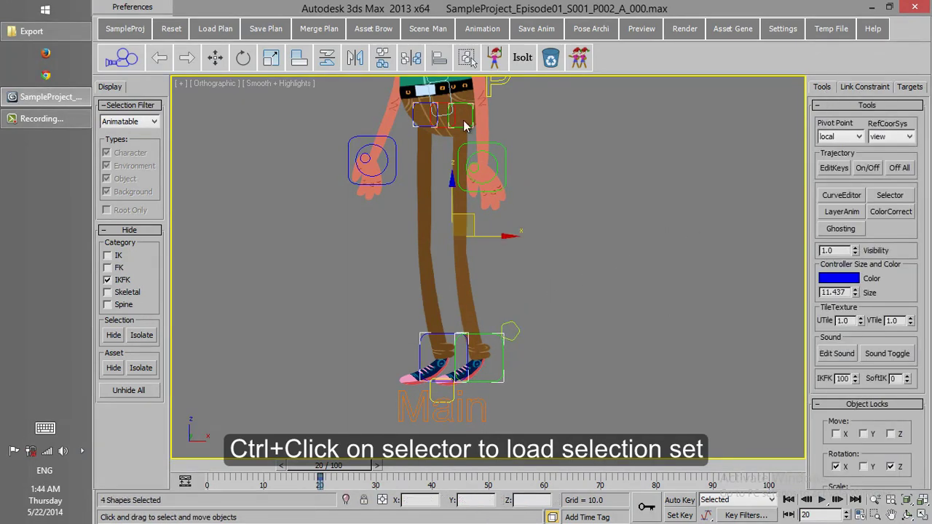
{"action": "scroll", "coordinate": [511, 255], "scroll_direction": "down", "scroll_amount": 3}
{"action": "middle_click_drag", "start_coordinate": [511, 255], "coordinate": [516, 322]}
{"action": "left_click", "coordinate": [420, 144], "text": "ctrl"}
{"action": "left_click", "coordinate": [387, 234]}
{"action": "left_click", "coordinate": [511, 395], "text": "ctrl"}
{"action": "left_click", "coordinate": [520, 390]}
{"action": "left_click", "coordinate": [510, 396], "text": "ctrl"}
{"action": "left_click", "coordinate": [567, 294]}
{"action": "scroll", "coordinate": [568, 299], "scroll_direction": "down", "scroll_amount": 3}
Open Color Correction, set the selection filter to Geometry, and select the shirt sleeve beside the green arm controllers
{"action": "left_click", "coordinate": [884, 211]}
{"action": "left_click_drag", "start_coordinate": [502, 148], "coordinate": [658, 115]}
{"action": "scroll", "coordinate": [518, 227], "scroll_direction": "up", "scroll_amount": 4}
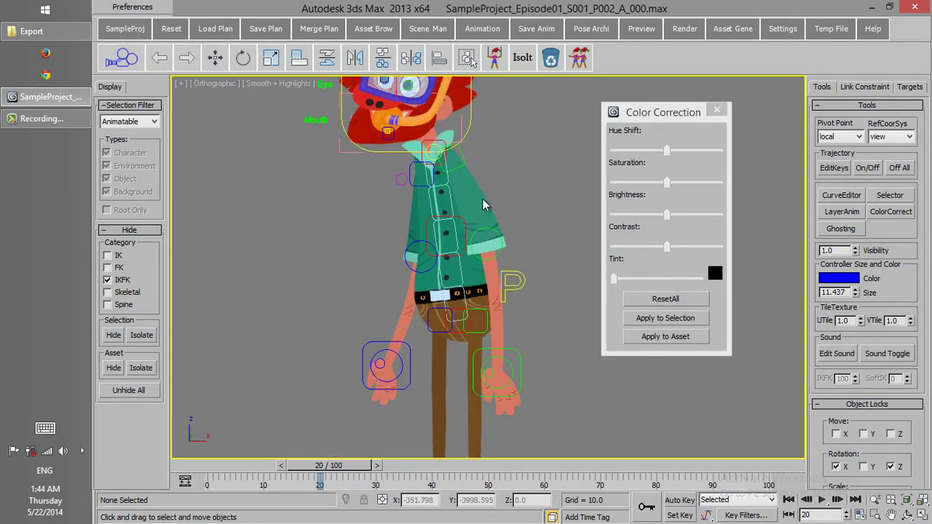
{"action": "left_click", "coordinate": [139, 123]}
{"action": "left_click", "coordinate": [130, 143]}
{"action": "left_click", "coordinate": [482, 207]}
{"action": "middle_click_drag", "start_coordinate": [537, 242], "coordinate": [530, 283]}
{"action": "scroll", "coordinate": [530, 283], "scroll_direction": "up", "scroll_amount": 2}
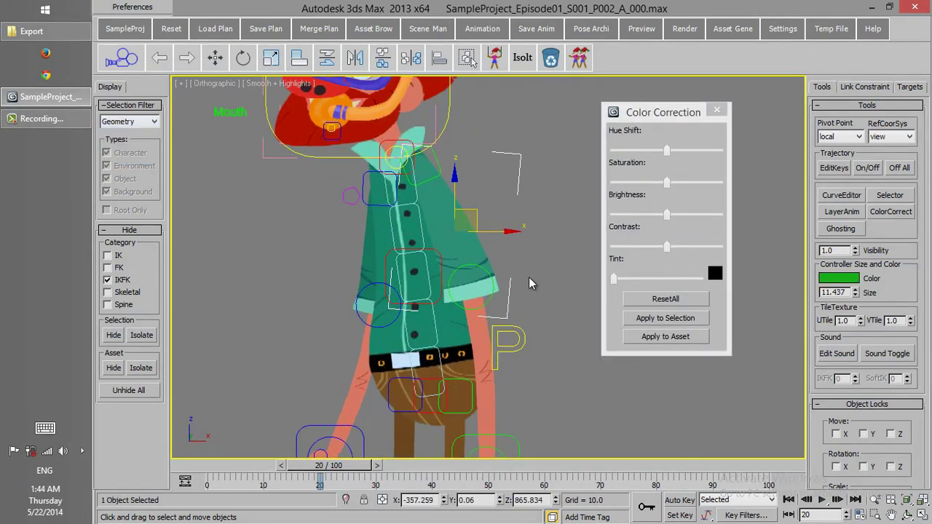
Shift the sleeve's hue to yellow-green, adjust its saturation and brightness slightly, and raise its contrast a little
{"action": "left_click_drag", "start_coordinate": [668, 157], "coordinate": [621, 155]}
{"action": "left_click_drag", "start_coordinate": [657, 182], "coordinate": [668, 214]}
{"action": "left_click_drag", "start_coordinate": [666, 248], "coordinate": [716, 251]}
Choose yellow as the sleeve's tint color and raise the tint to roughly a third
{"action": "left_click", "coordinate": [714, 274]}
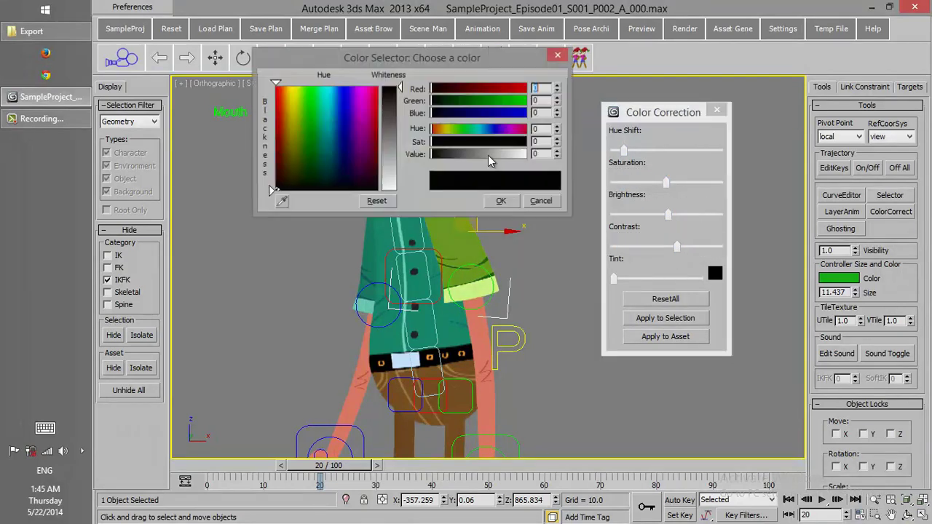
{"action": "left_click_drag", "start_coordinate": [348, 87], "coordinate": [290, 91]}
{"action": "left_click", "coordinate": [501, 201]}
{"action": "left_click_drag", "start_coordinate": [613, 278], "coordinate": [649, 269]}
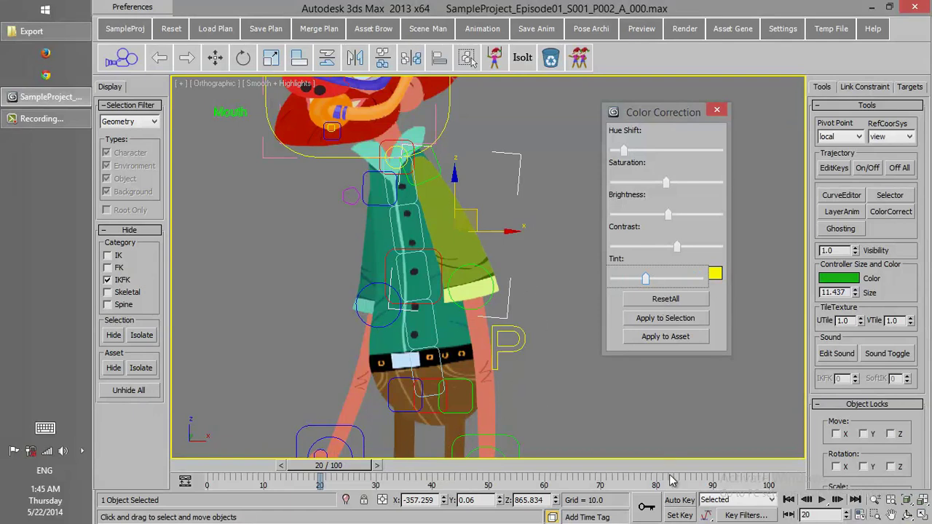
With Auto Key on, reset all the sleeve's color corrections and shift its hue to blue at frame 20
{"action": "left_click", "coordinate": [679, 500]}
{"action": "left_click", "coordinate": [665, 299]}
{"action": "left_click_drag", "start_coordinate": [356, 465], "coordinate": [329, 467]}
{"action": "left_click", "coordinate": [664, 298]}
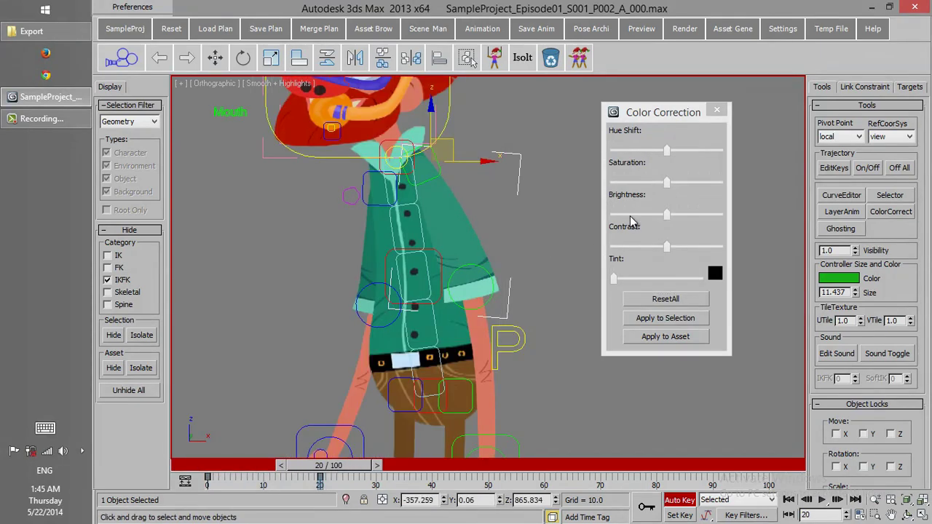
{"action": "left_click_drag", "start_coordinate": [666, 150], "coordinate": [689, 150]}
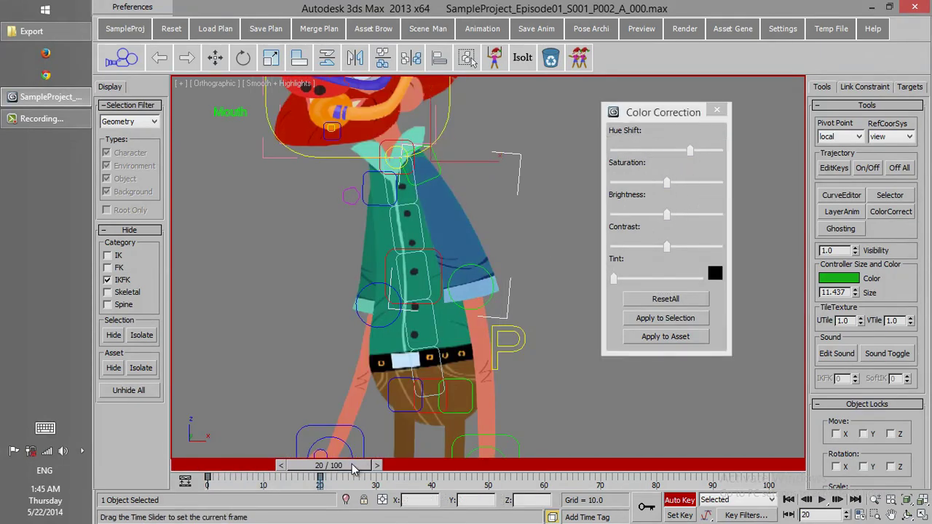
At frame 24, select the opposite shirt sleeve and apply the current color correction to it
{"action": "mouse_move", "coordinate": [355, 466]}
{"action": "left_mouse_down"}
{"action": "mouse_move", "coordinate": [233, 467]}
{"action": "mouse_move", "coordinate": [380, 466]}
{"action": "left_mouse_up"}
{"action": "scroll", "coordinate": [387, 291], "scroll_direction": "down", "scroll_amount": 2}
{"action": "middle_click_drag", "start_coordinate": [386, 324], "coordinate": [377, 217]}
{"action": "scroll", "coordinate": [390, 294], "scroll_direction": "up", "scroll_amount": 1}
{"action": "middle_click_drag", "start_coordinate": [413, 182], "coordinate": [418, 275]}
{"action": "scroll", "coordinate": [428, 268], "scroll_direction": "up", "scroll_amount": 2}
{"action": "left_click", "coordinate": [369, 228]}
{"action": "left_click", "coordinate": [655, 320]}
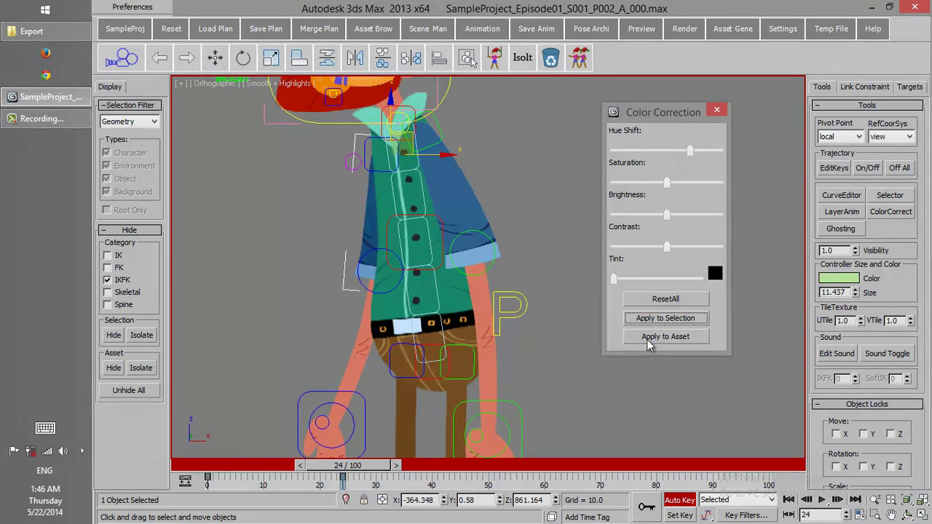
Turn off Auto Key and apply the color correction to the whole character asset
{"action": "left_click", "coordinate": [678, 500]}
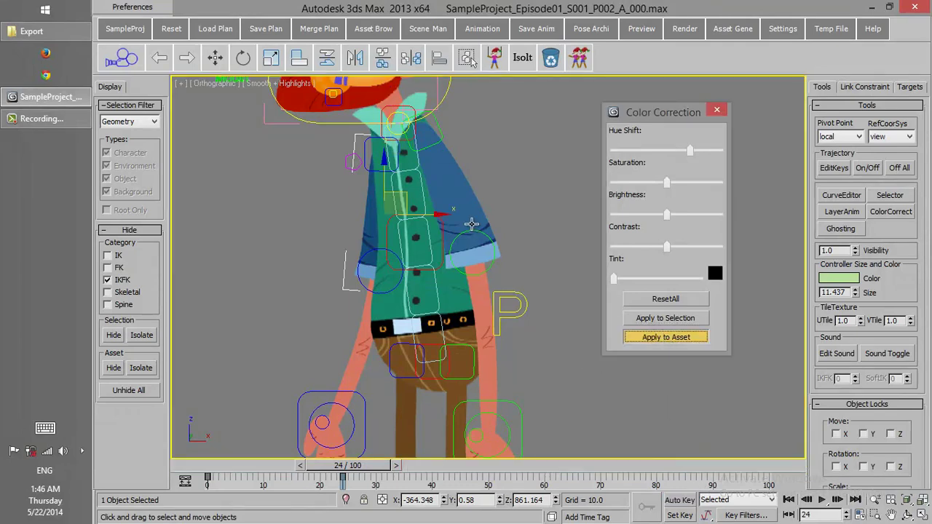
{"action": "scroll", "coordinate": [471, 224], "scroll_direction": "down", "scroll_amount": 5}
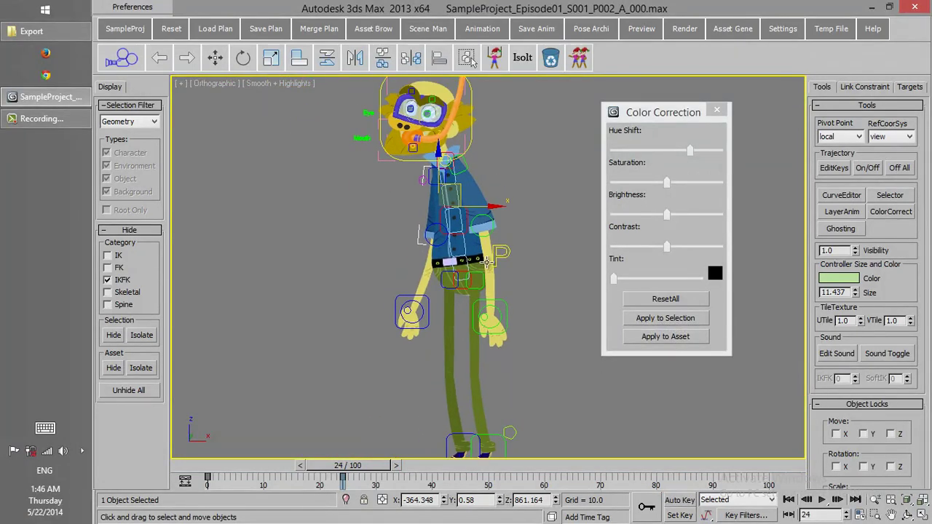
{"action": "scroll", "coordinate": [495, 208], "scroll_direction": "down", "scroll_amount": 3}
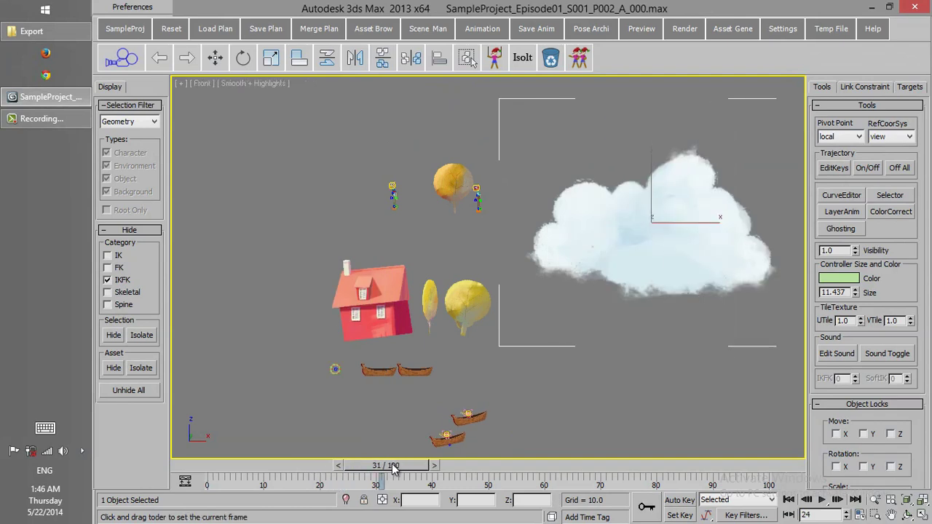
At frame 30, use Auto Key to move the cloud horizontally past the house to about X -1733, then turn Auto Key off
{"action": "left_click_drag", "start_coordinate": [367, 466], "coordinate": [388, 468]}
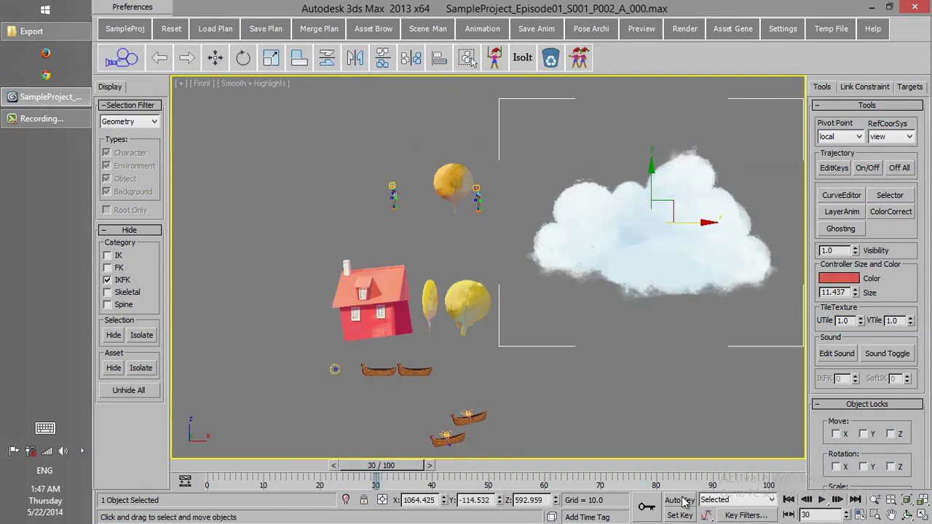
{"action": "left_click", "coordinate": [681, 502]}
{"action": "middle_click_drag", "start_coordinate": [687, 243], "coordinate": [743, 218]}
{"action": "left_click_drag", "start_coordinate": [713, 213], "coordinate": [195, 213]}
{"action": "left_click", "coordinate": [684, 502]}
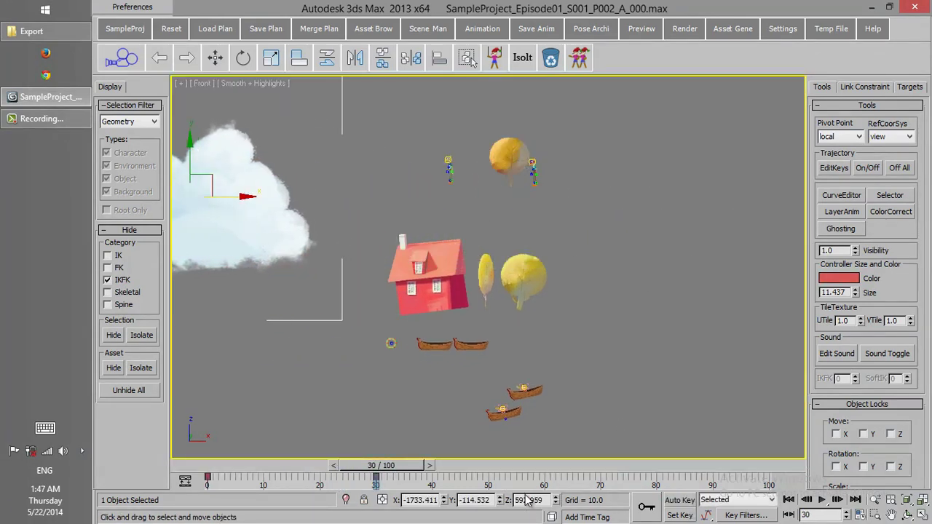
With Auto Key on, key the cloud's visibility at its minimum on frame 30 so it fades out
{"action": "middle_click_drag", "start_coordinate": [431, 355], "coordinate": [613, 388]}
{"action": "left_click", "coordinate": [679, 500]}
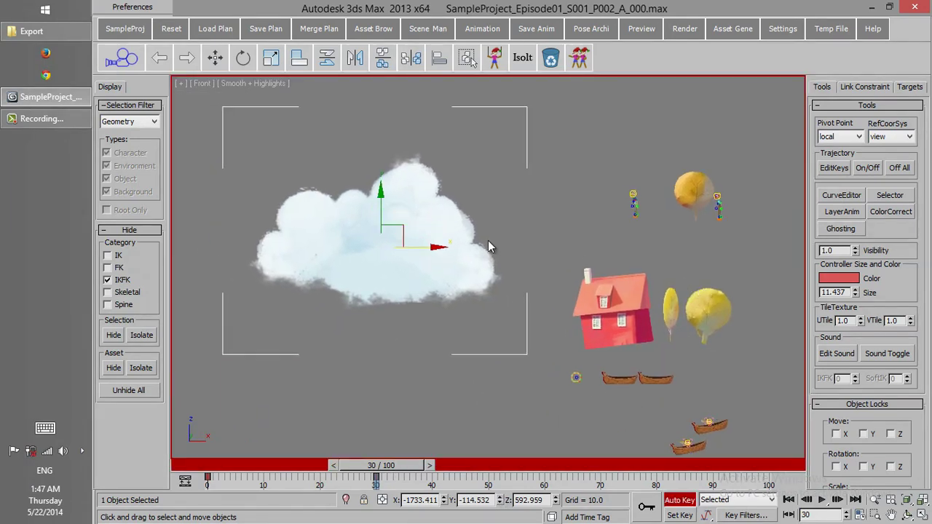
{"action": "right_click", "coordinate": [855, 252]}
Render the moving cloud at frames 14 and 20 to preview its fade, and turn off Auto Key
{"action": "left_click_drag", "start_coordinate": [406, 467], "coordinate": [318, 471]}
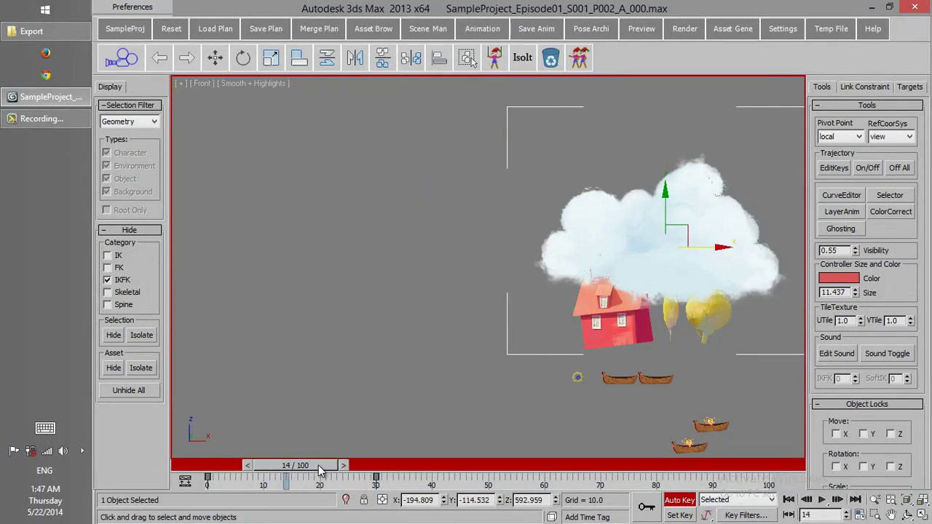
{"action": "key", "text": "shift+q"}
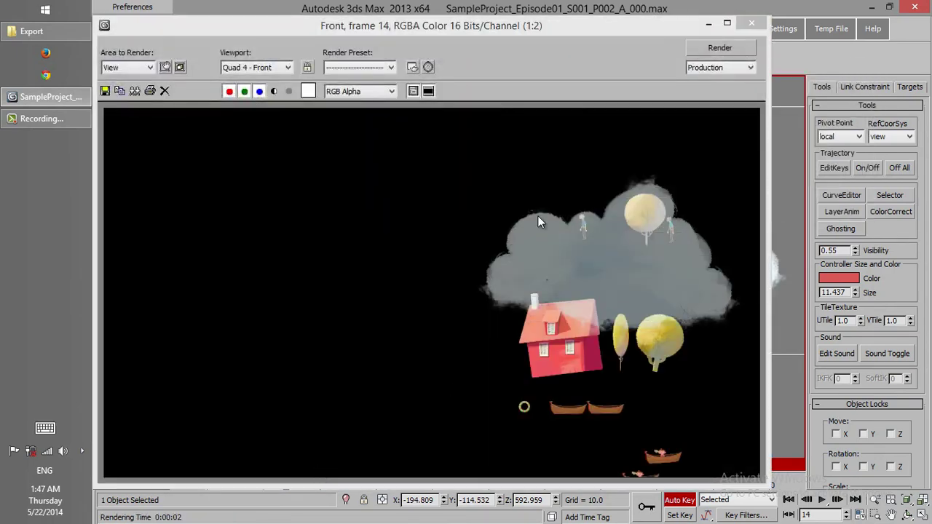
{"action": "left_click_drag", "start_coordinate": [636, 39], "coordinate": [626, 14]}
{"action": "mouse_move", "coordinate": [339, 470]}
{"action": "left_mouse_down"}
{"action": "mouse_move", "coordinate": [339, 461]}
{"action": "mouse_move", "coordinate": [277, 472]}
{"action": "mouse_move", "coordinate": [353, 475]}
{"action": "left_mouse_up"}
{"action": "key", "text": "shift+q"}
{"action": "key", "text": "shift+q"}
{"action": "key", "text": "shift+q"}
{"action": "left_click", "coordinate": [742, 8]}
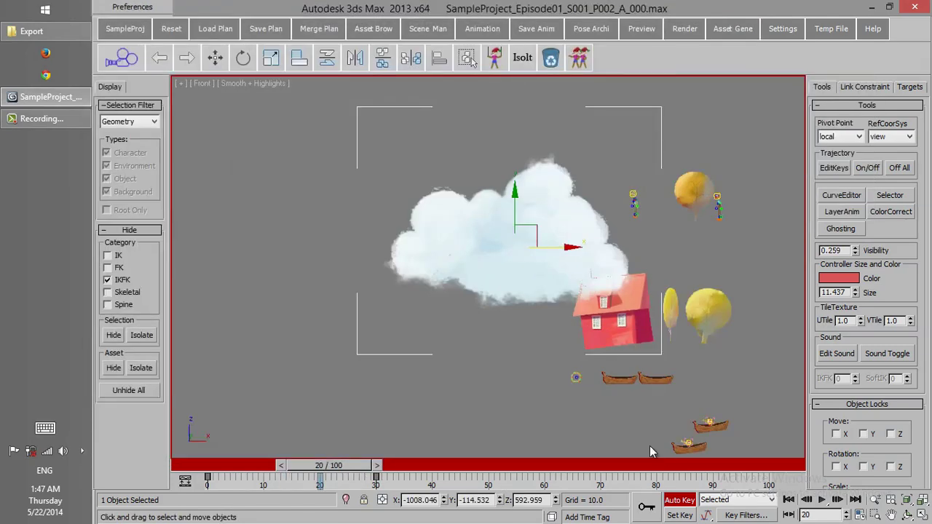
{"action": "left_click", "coordinate": [674, 499]}
Open the ProSound editor and browse for an audio file, closing both without adding one
{"action": "middle_click_drag", "start_coordinate": [659, 335], "coordinate": [514, 283]}
{"action": "scroll", "coordinate": [629, 299], "scroll_direction": "down", "scroll_amount": 2}
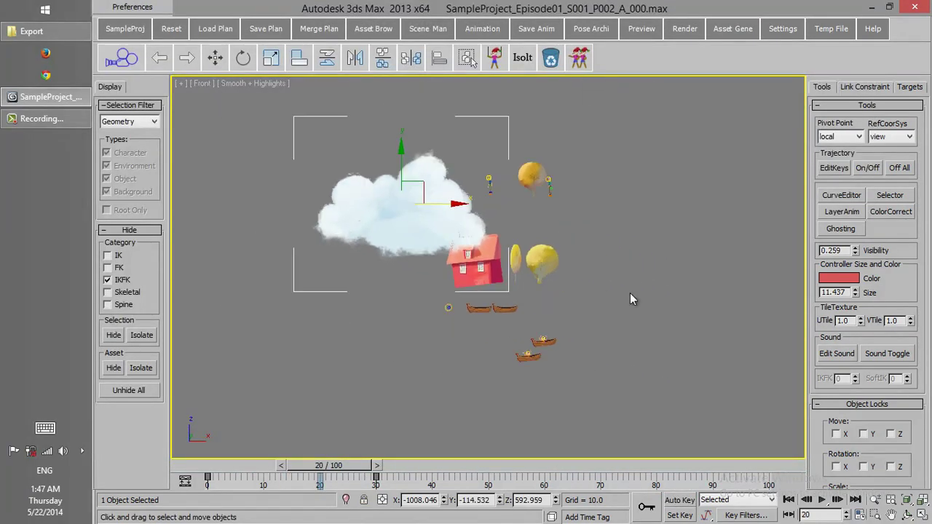
{"action": "left_click", "coordinate": [834, 354]}
{"action": "left_click_drag", "start_coordinate": [390, 11], "coordinate": [481, 47]}
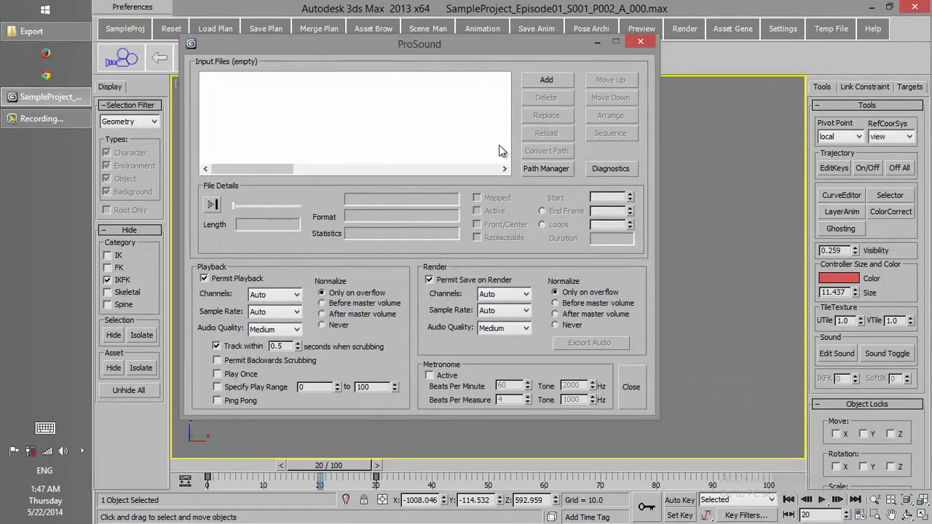
{"action": "left_click", "coordinate": [532, 80]}
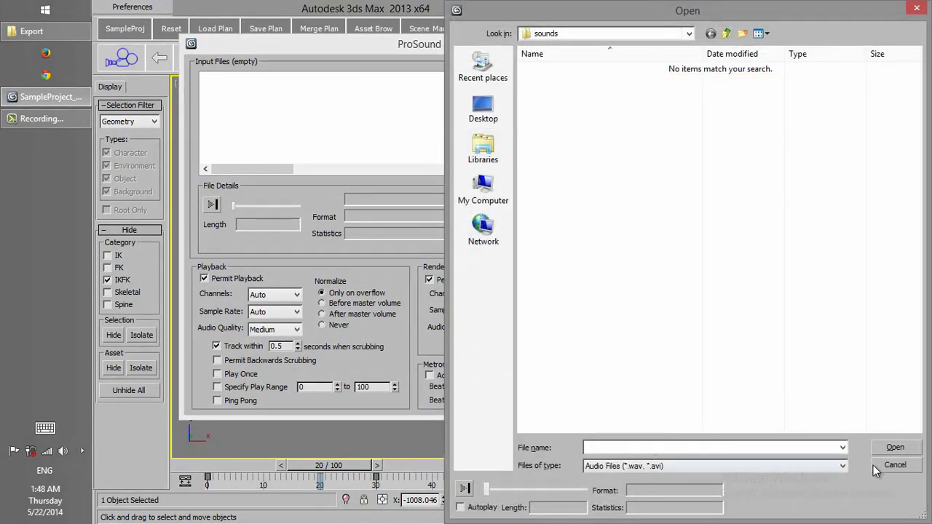
{"action": "left_click", "coordinate": [880, 466]}
{"action": "left_click", "coordinate": [641, 41]}
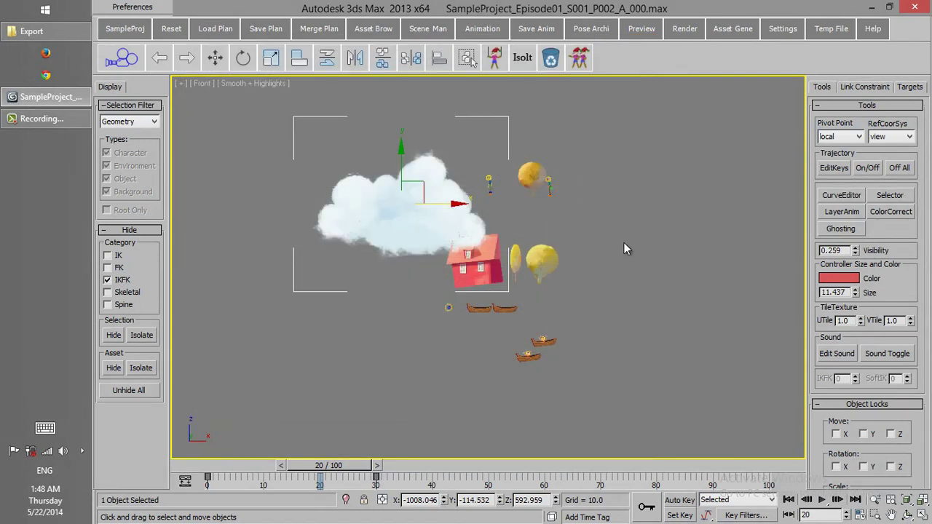
Play the scene's animation and stop the playback
{"action": "scroll", "coordinate": [604, 268], "scroll_direction": "up", "scroll_amount": 3}
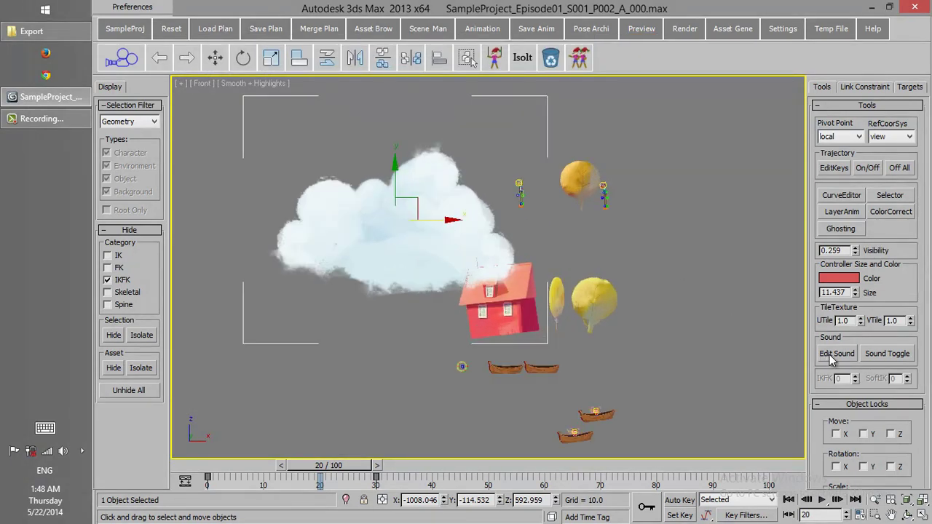
{"action": "left_click", "coordinate": [822, 500]}
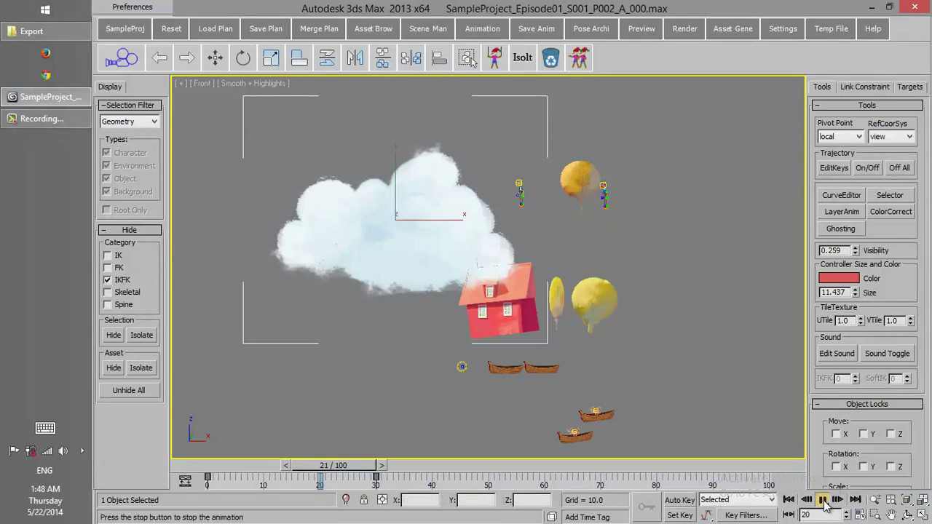
{"action": "left_click", "coordinate": [822, 500]}
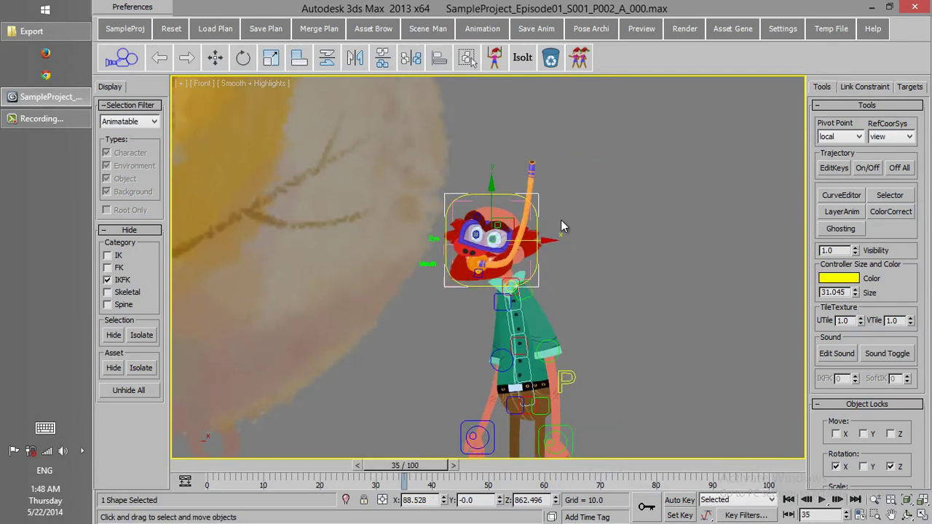
Try to rotate the character's head controller while its X and Z rotations are locked, then undo the attempt
{"action": "middle_click_drag", "start_coordinate": [560, 220], "coordinate": [587, 227], "text": "alt"}
{"action": "right_click", "coordinate": [553, 194]}
{"action": "left_click", "coordinate": [579, 220]}
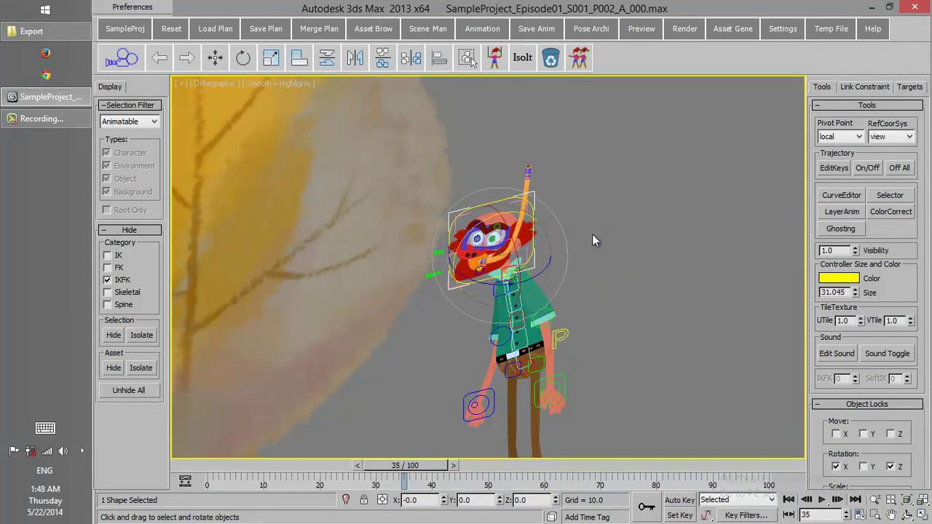
{"action": "left_click", "coordinate": [848, 106]}
{"action": "scroll", "coordinate": [615, 253], "scroll_direction": "up", "scroll_amount": 3}
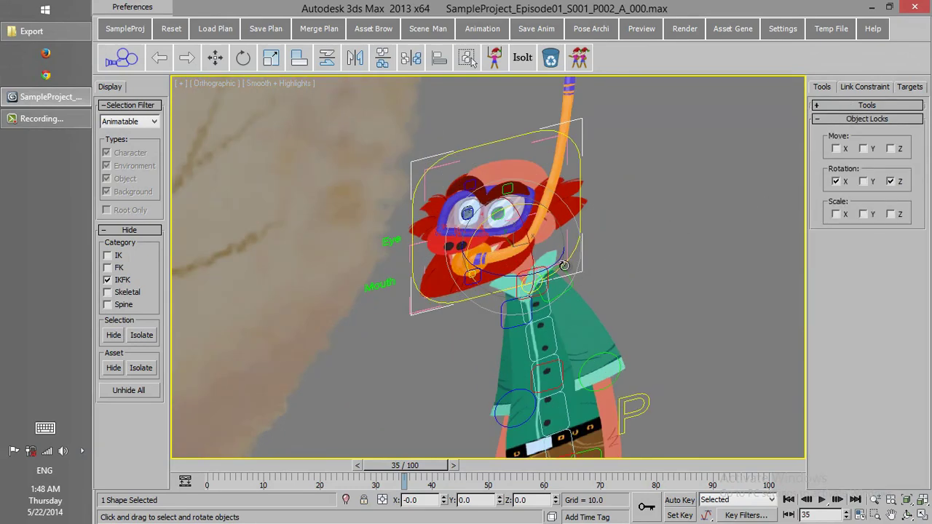
{"action": "left_click_drag", "start_coordinate": [585, 268], "coordinate": [564, 259]}
{"action": "key", "text": "ctrl+z"}
Unlock the head controller's Z rotation, rotate the head about Z, and return to the Move tool
{"action": "left_click", "coordinate": [890, 181]}
{"action": "left_click_drag", "start_coordinate": [529, 272], "coordinate": [569, 264]}
{"action": "right_click", "coordinate": [610, 203]}
{"action": "left_click", "coordinate": [628, 219]}
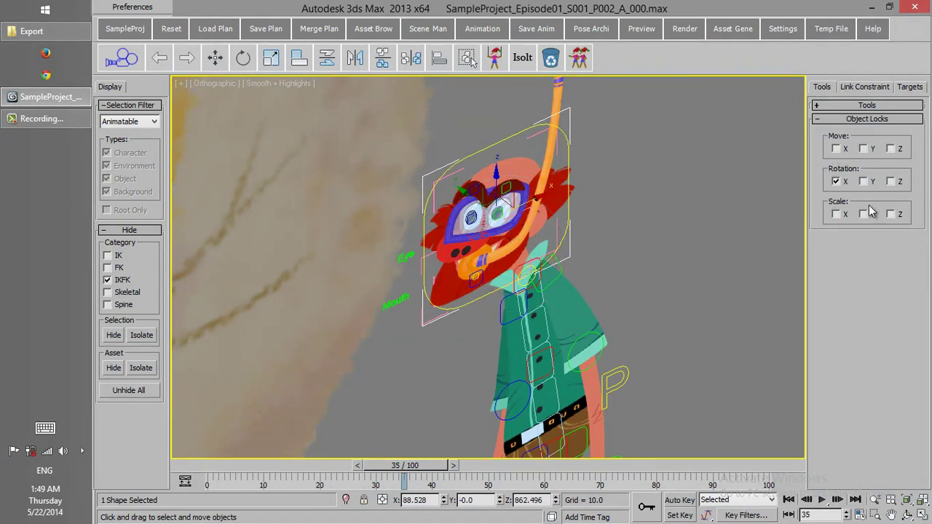
{"action": "scroll", "coordinate": [577, 280], "scroll_direction": "down", "scroll_amount": 6}
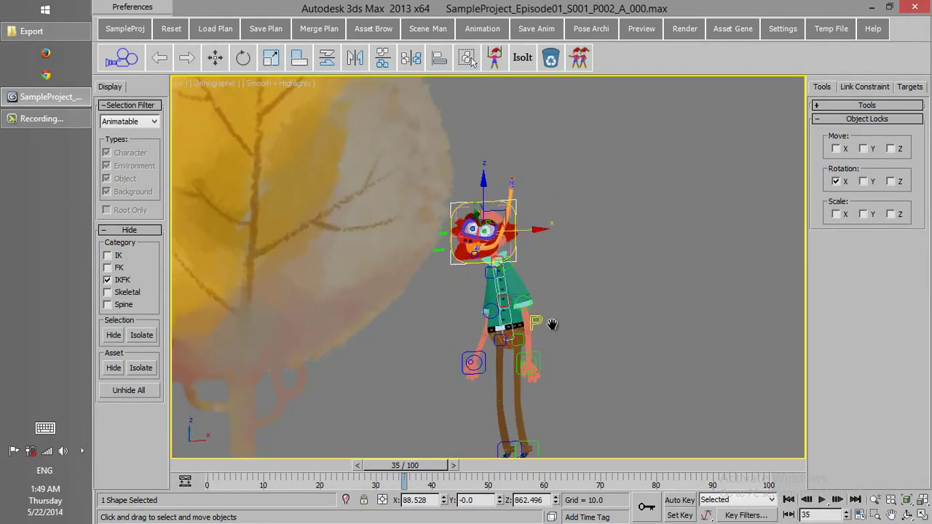
{"action": "scroll", "coordinate": [538, 266], "scroll_direction": "down", "scroll_amount": 2}
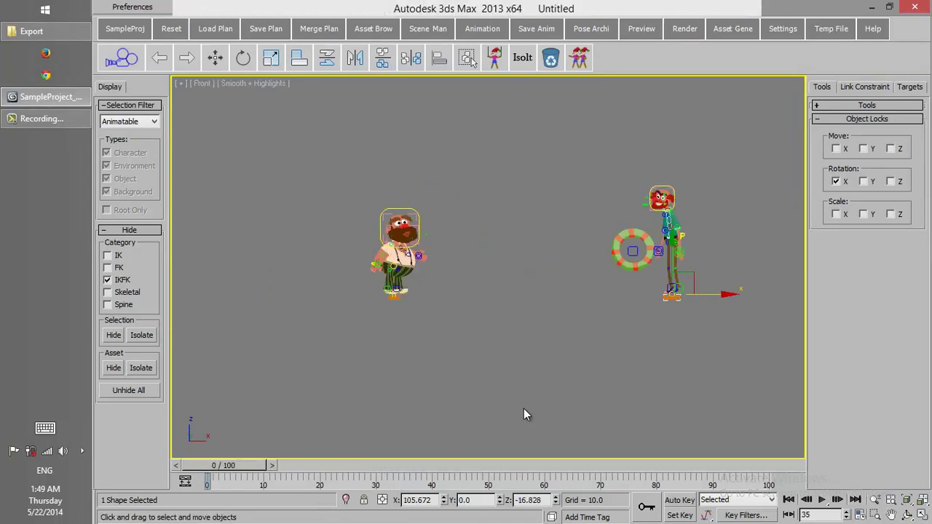
With Auto Key on at frame 30, move the tall man's main controller toward the fat man to about X -114
{"action": "left_click_drag", "start_coordinate": [249, 466], "coordinate": [409, 476]}
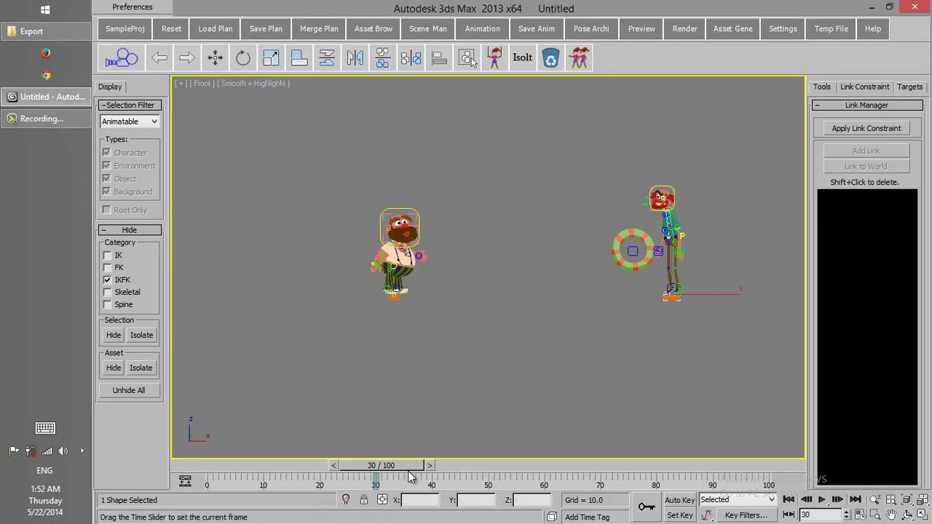
{"action": "key", "text": "n"}
{"action": "left_click_drag", "start_coordinate": [713, 295], "coordinate": [540, 284]}
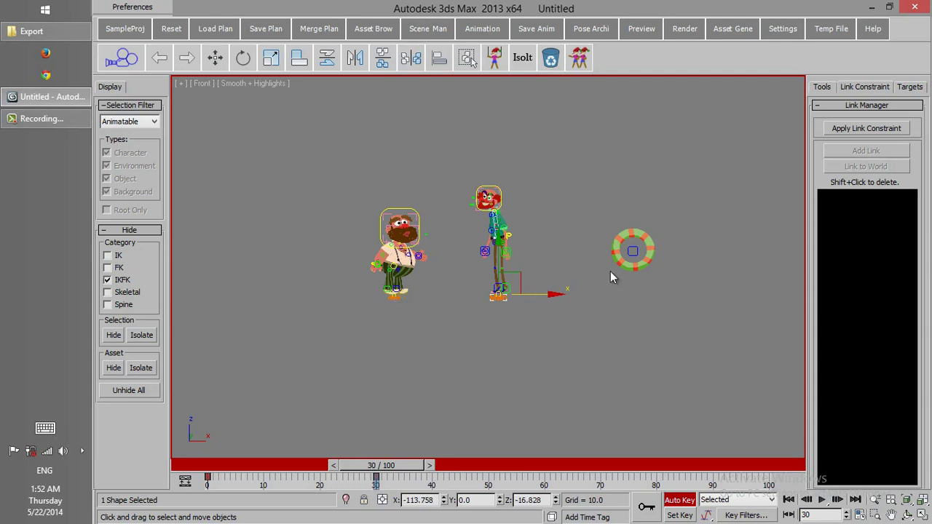
At frame 0 with Auto Key off, link the life ring to the tall man's right-hand IK controller
{"action": "left_click", "coordinate": [632, 252]}
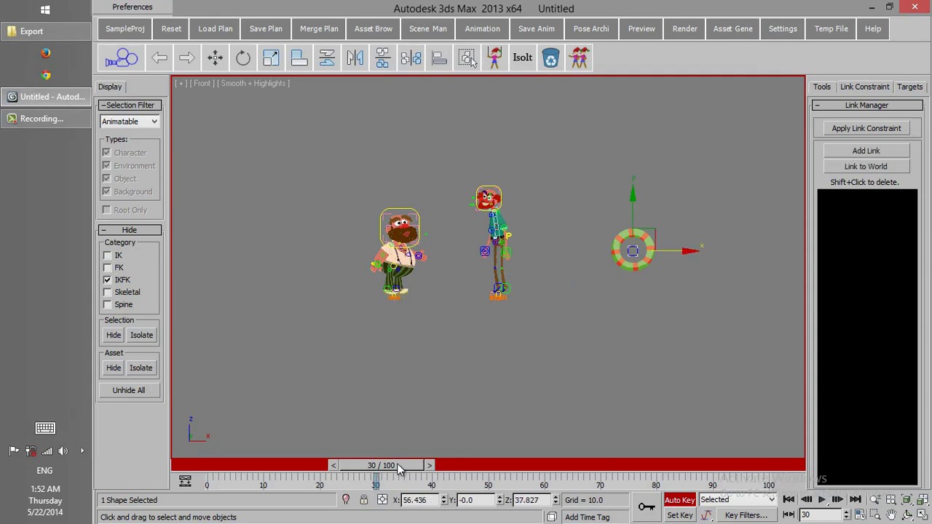
{"action": "left_click_drag", "start_coordinate": [398, 470], "coordinate": [218, 469]}
{"action": "left_click", "coordinate": [681, 501]}
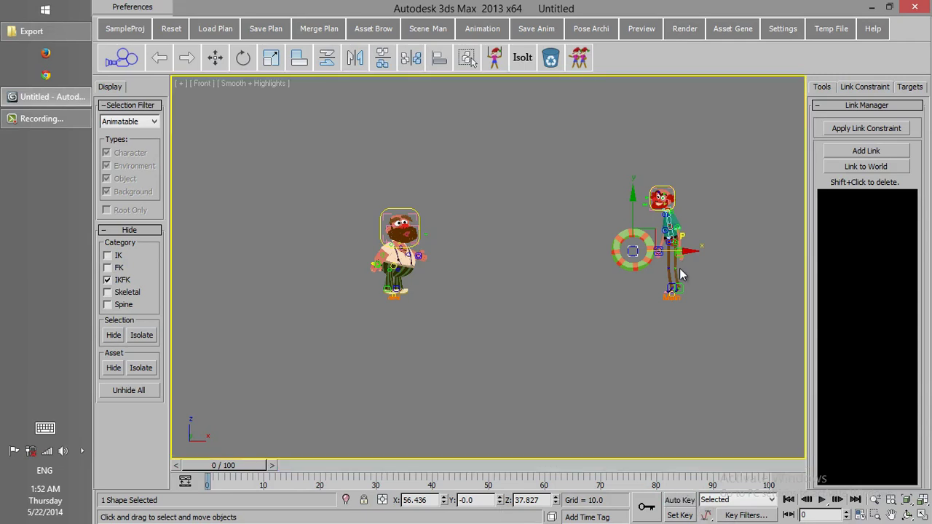
{"action": "left_click", "coordinate": [636, 266]}
{"action": "left_click", "coordinate": [632, 253]}
{"action": "left_click", "coordinate": [858, 152]}
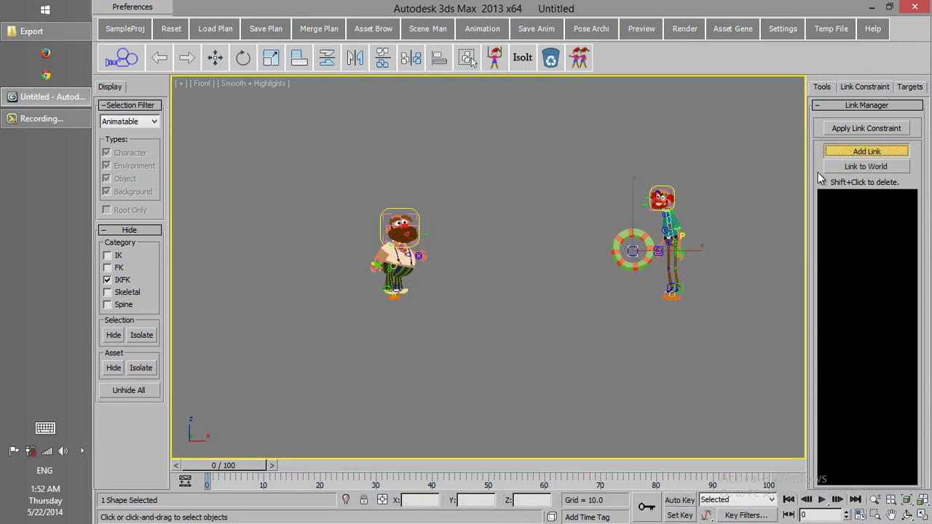
{"action": "left_click", "coordinate": [664, 254]}
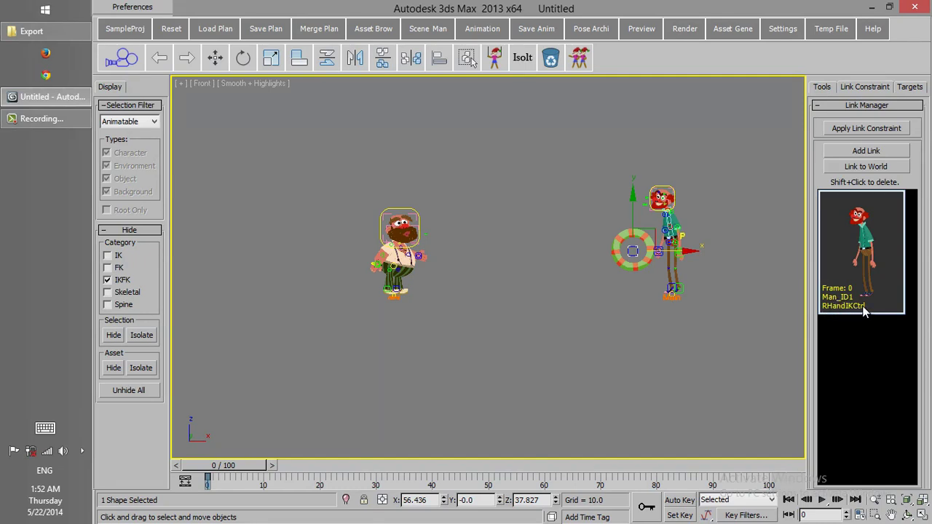
At frame 30, add a link from the life ring to the fat man's right-hand IK controller
{"action": "left_click_drag", "start_coordinate": [245, 466], "coordinate": [395, 475]}
{"action": "scroll", "coordinate": [477, 348], "scroll_direction": "up", "scroll_amount": 5}
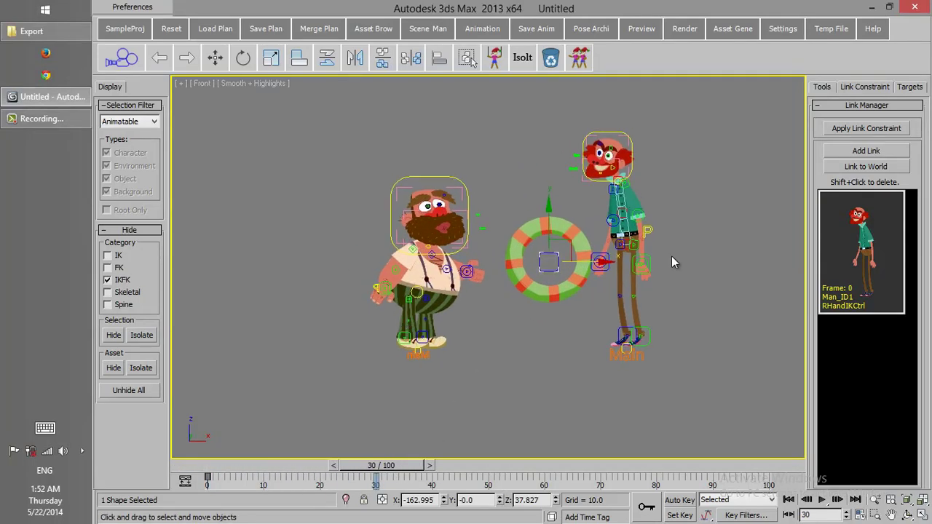
{"action": "left_click", "coordinate": [865, 151]}
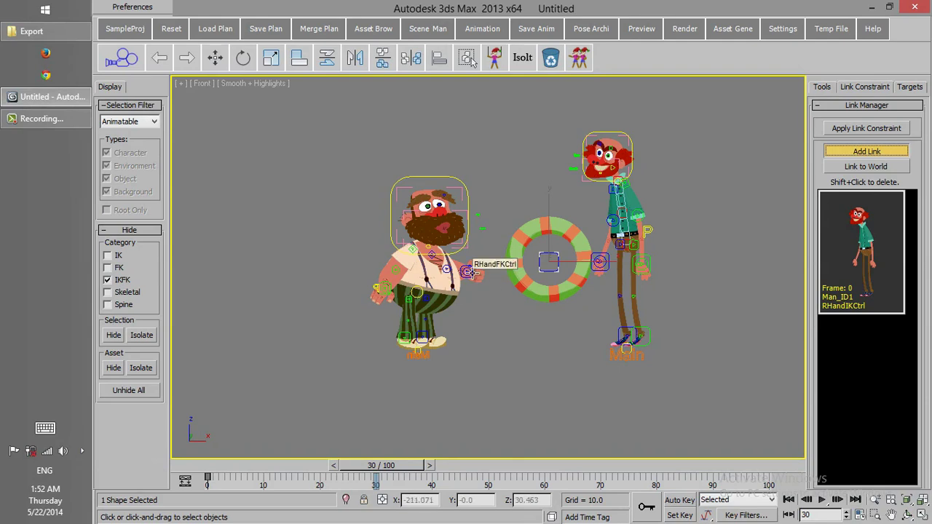
{"action": "left_click", "coordinate": [466, 271]}
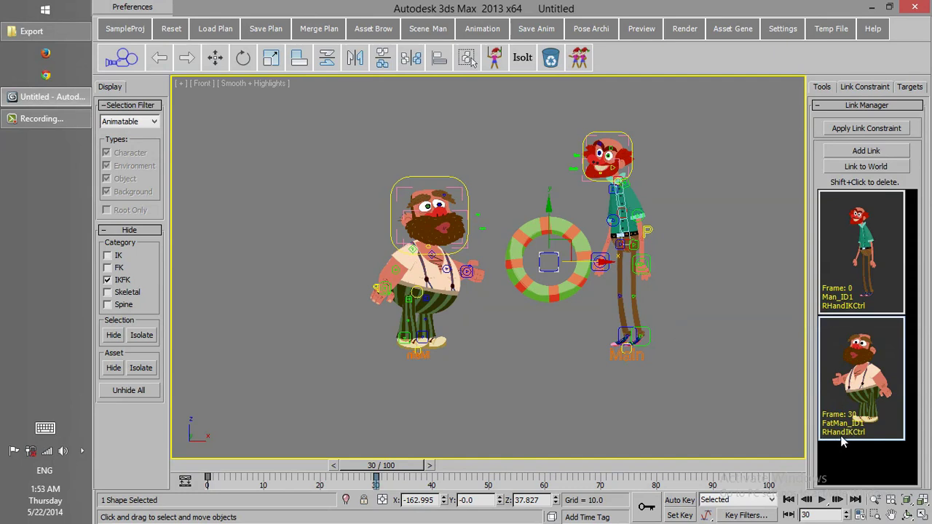
With Auto Key on at frame 50, move the fat man's main controller away from the tall man and scrub back to check the ring
{"action": "left_click", "coordinate": [426, 369]}
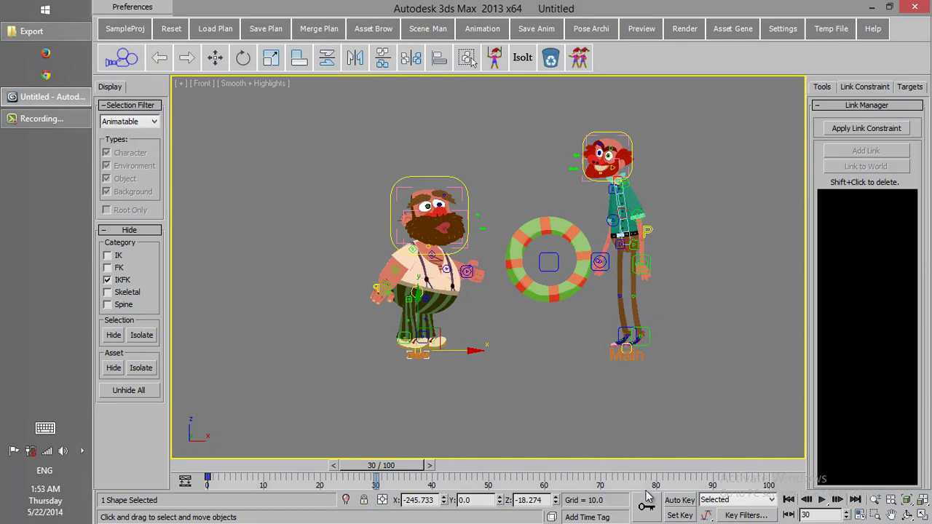
{"action": "left_click_drag", "start_coordinate": [405, 471], "coordinate": [511, 472]}
{"action": "left_click", "coordinate": [681, 501]}
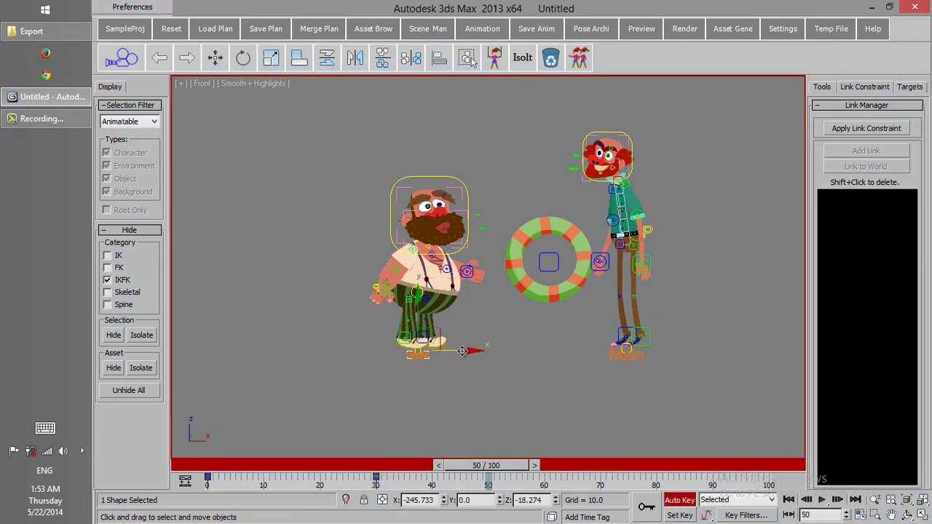
{"action": "left_click_drag", "start_coordinate": [462, 351], "coordinate": [196, 339]}
{"action": "scroll", "coordinate": [370, 340], "scroll_direction": "down", "scroll_amount": 2}
{"action": "middle_click_drag", "start_coordinate": [286, 327], "coordinate": [442, 333]}
{"action": "left_click_drag", "start_coordinate": [442, 333], "coordinate": [383, 334]}
{"action": "left_click_drag", "start_coordinate": [490, 468], "coordinate": [405, 465]}
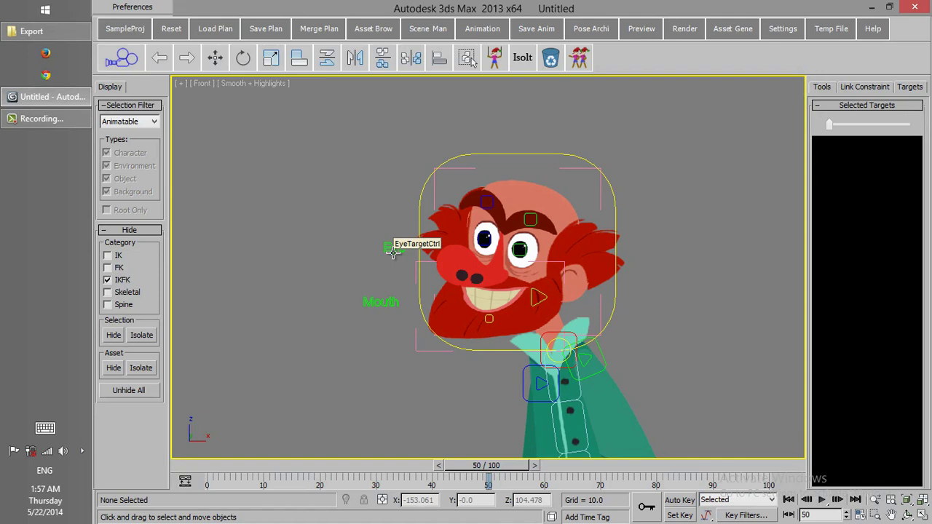
Load the tall man's eye targets from the Eye controller and key different eye expressions at frames 20, 40 and 60
{"action": "left_click", "coordinate": [391, 249]}
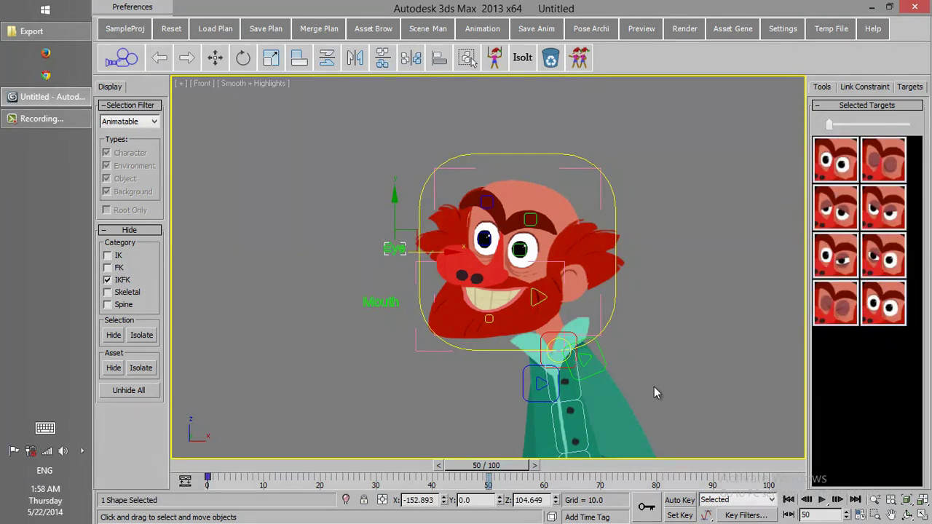
{"action": "left_click_drag", "start_coordinate": [486, 471], "coordinate": [235, 473]}
{"action": "left_click", "coordinate": [834, 314]}
{"action": "left_click", "coordinate": [884, 308]}
{"action": "left_click", "coordinate": [877, 167]}
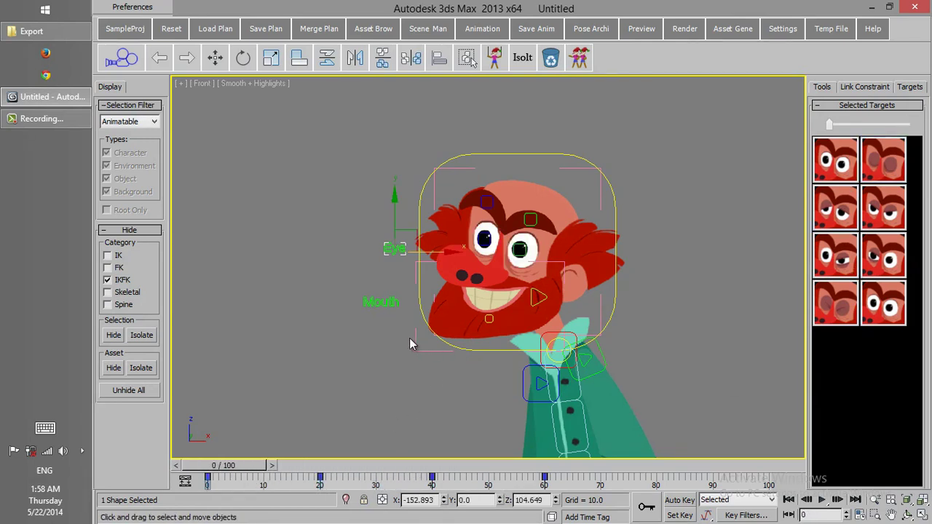
Load the tall man's mouth targets from the Mouth controller, key mouth shapes at frames 0 and about 29, and scrub back to frame 5
{"action": "left_click", "coordinate": [380, 305]}
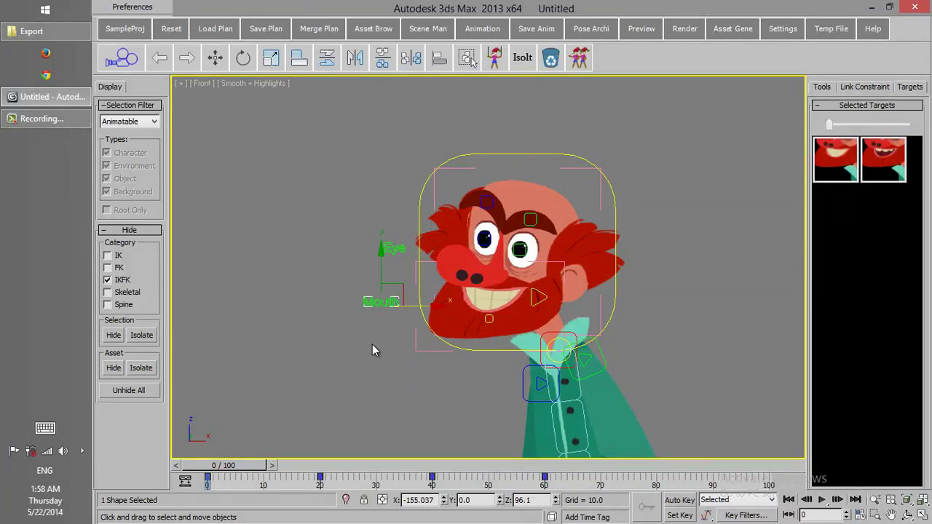
{"action": "left_click", "coordinate": [396, 247]}
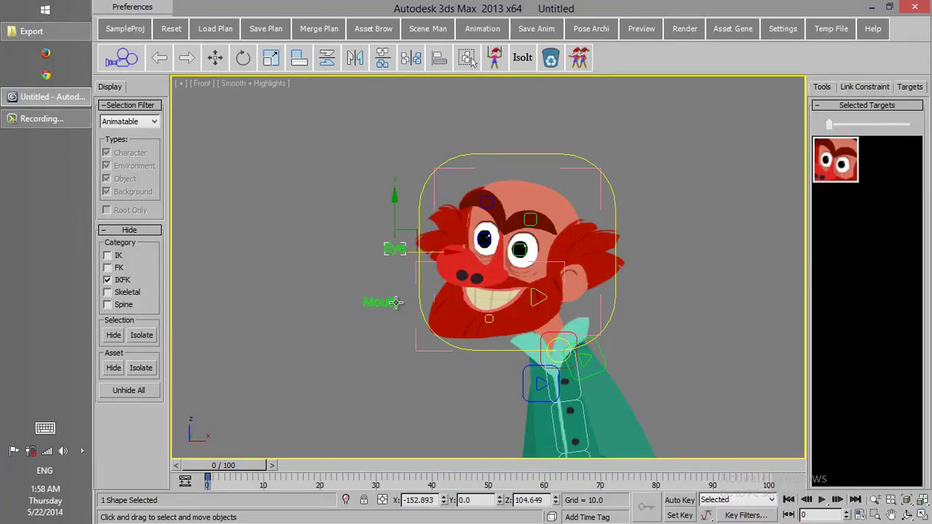
{"action": "left_click", "coordinate": [394, 304]}
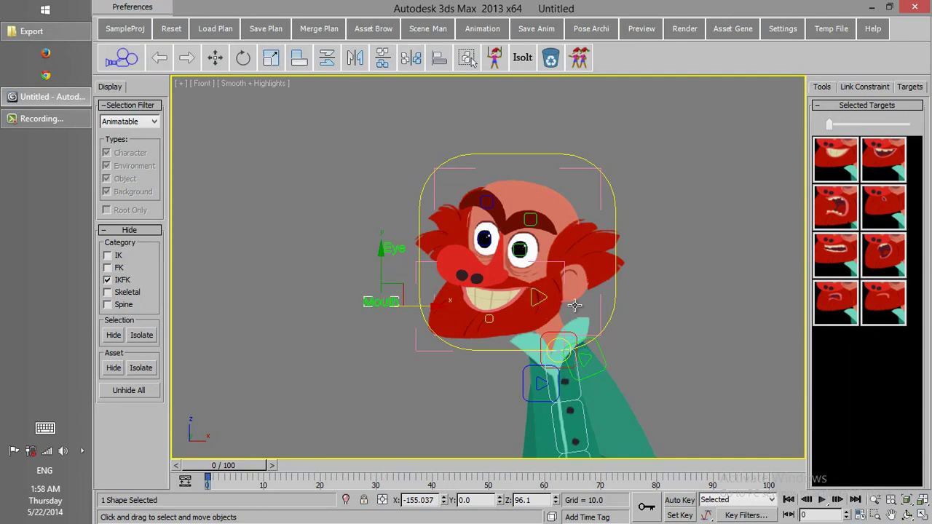
{"action": "left_click", "coordinate": [880, 255]}
{"action": "left_click_drag", "start_coordinate": [242, 464], "coordinate": [313, 445]}
{"action": "left_click_drag", "start_coordinate": [387, 442], "coordinate": [237, 450]}
Load the fat man's eye targets, key one drooping eyelid at frame 5, and key closed eyes at a second frame
{"action": "middle_click_drag", "start_coordinate": [397, 355], "coordinate": [595, 273]}
{"action": "scroll", "coordinate": [595, 274], "scroll_direction": "down", "scroll_amount": 2}
{"action": "scroll", "coordinate": [412, 334], "scroll_direction": "down", "scroll_amount": 2}
{"action": "middle_click_drag", "start_coordinate": [412, 333], "coordinate": [677, 268]}
{"action": "scroll", "coordinate": [677, 268], "scroll_direction": "up", "scroll_amount": 4}
{"action": "middle_click_drag", "start_coordinate": [579, 294], "coordinate": [421, 270]}
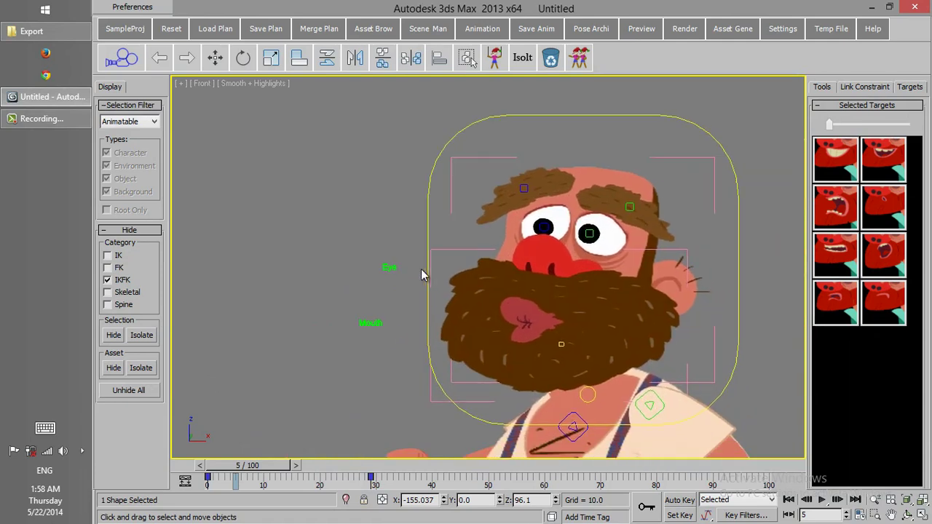
{"action": "left_click", "coordinate": [392, 269]}
{"action": "left_click", "coordinate": [392, 269]}
{"action": "left_click", "coordinate": [841, 259]}
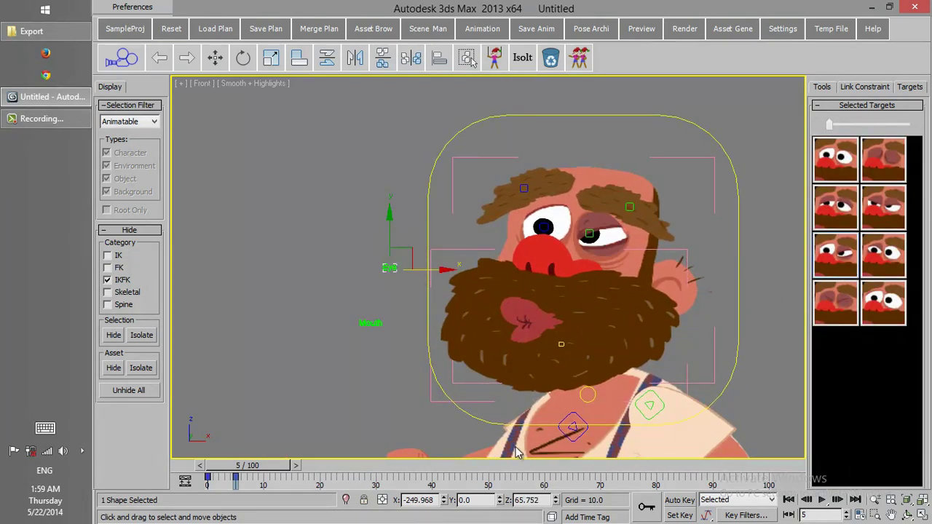
{"action": "left_click_drag", "start_coordinate": [267, 470], "coordinate": [571, 487]}
{"action": "left_click", "coordinate": [837, 299]}
Load the fat man's mouth targets from the Mouth controller and key open-mouth shapes at about frames 23 and 57
{"action": "left_click", "coordinate": [371, 323]}
{"action": "left_click", "coordinate": [842, 258]}
{"action": "left_click", "coordinate": [841, 206]}
{"action": "key", "text": "w"}
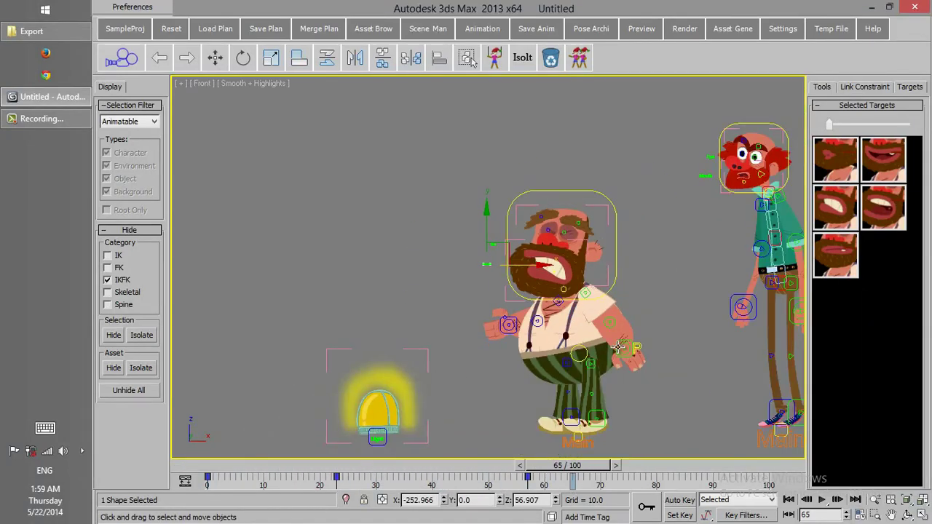
Zoom in on the yellow light object and its Light controller
{"action": "scroll", "coordinate": [616, 348], "scroll_direction": "down", "scroll_amount": 3}
{"action": "middle_click_drag", "start_coordinate": [616, 350], "coordinate": [580, 354]}
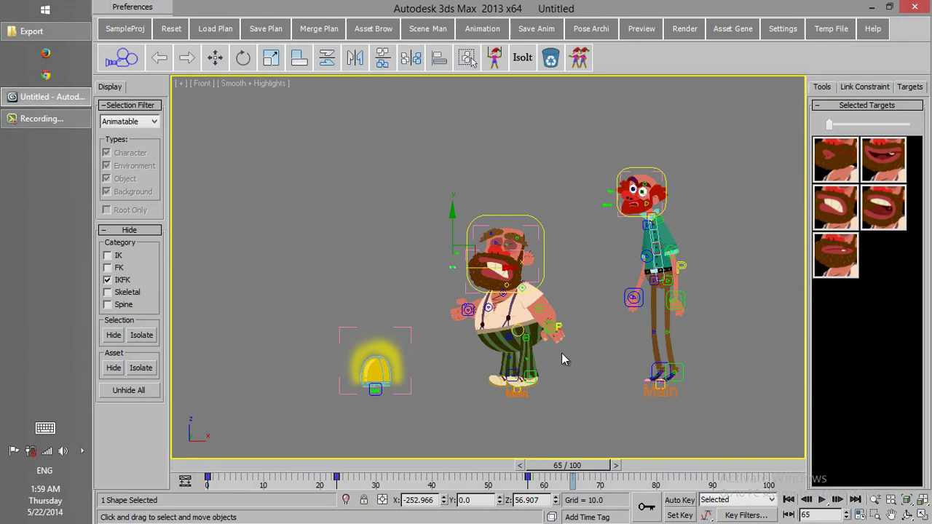
{"action": "middle_click_drag", "start_coordinate": [438, 378], "coordinate": [573, 258]}
{"action": "scroll", "coordinate": [551, 285], "scroll_direction": "up", "scroll_amount": 4}
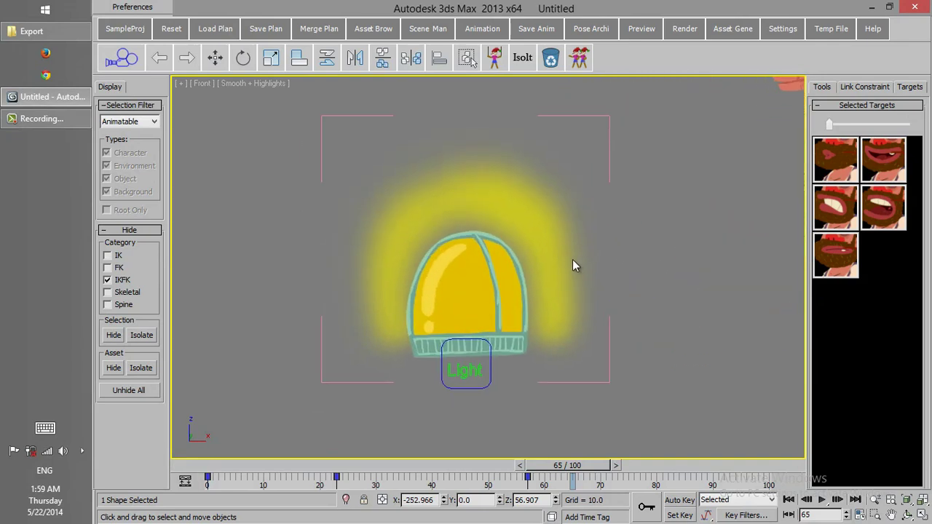